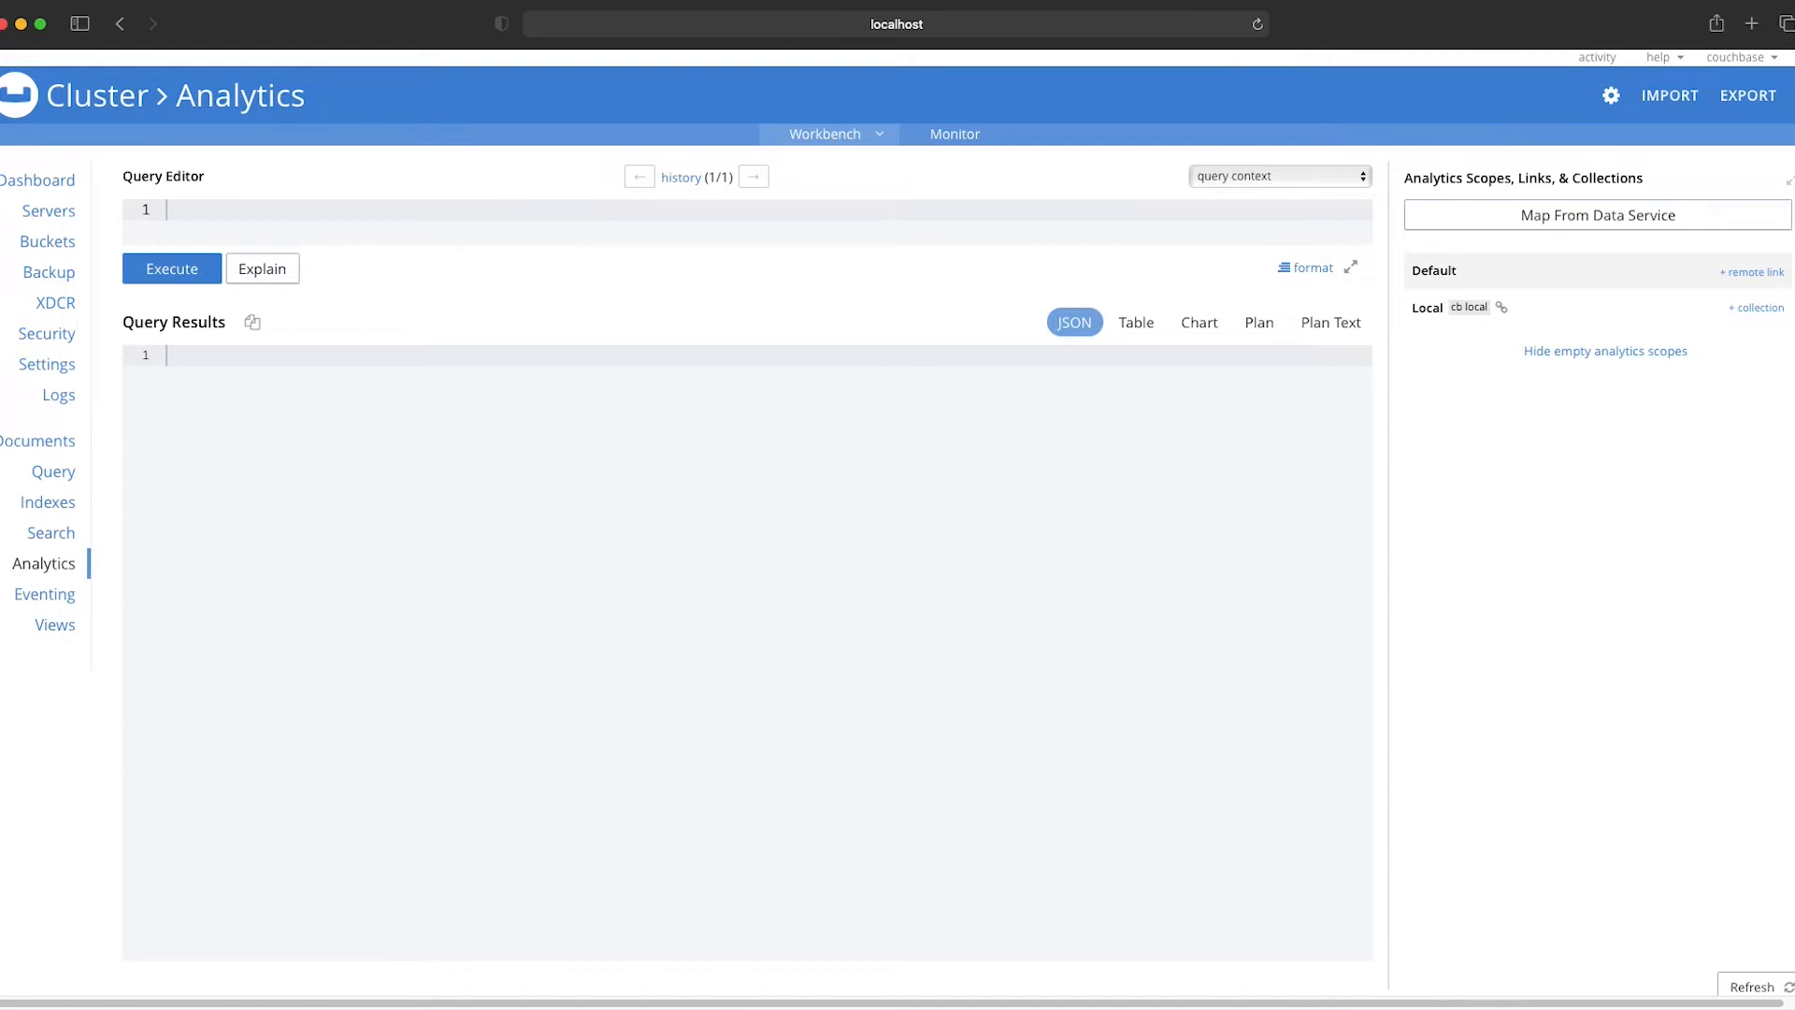
Step: Start a new remote link in the Default scope, named myAzureLink and of type Azure Blob
click(1751, 272)
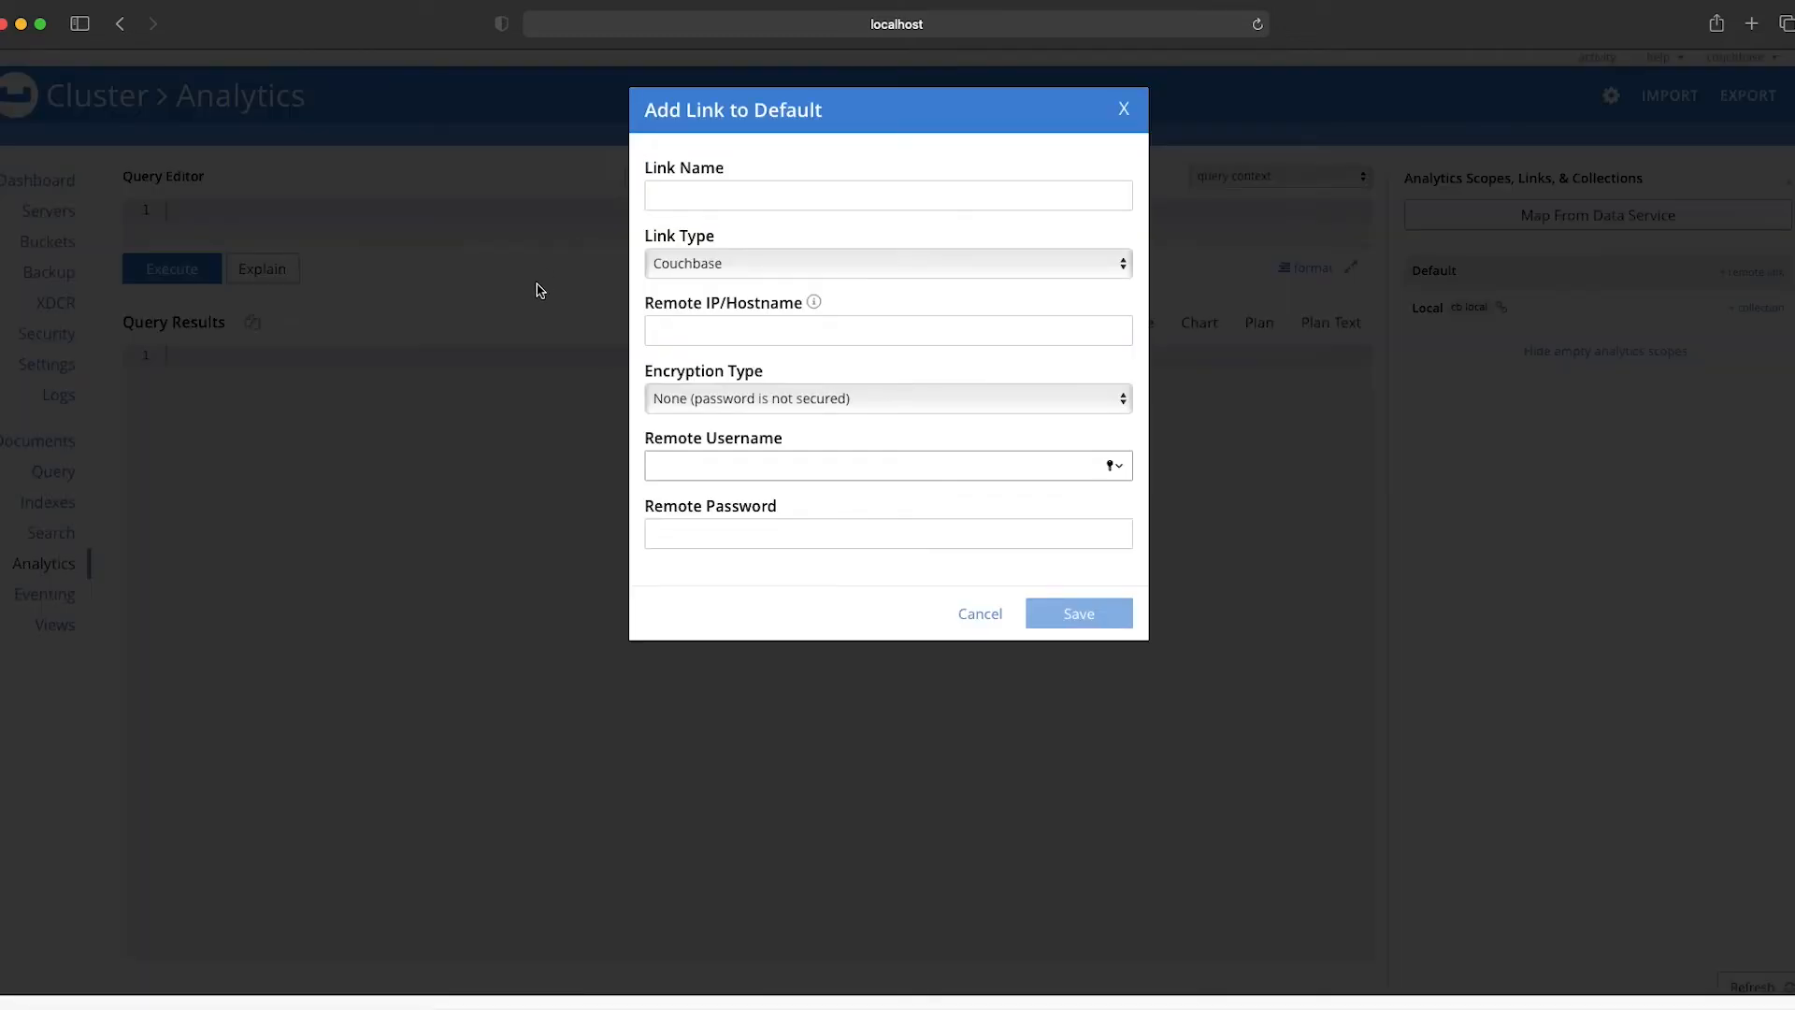
click(790, 204)
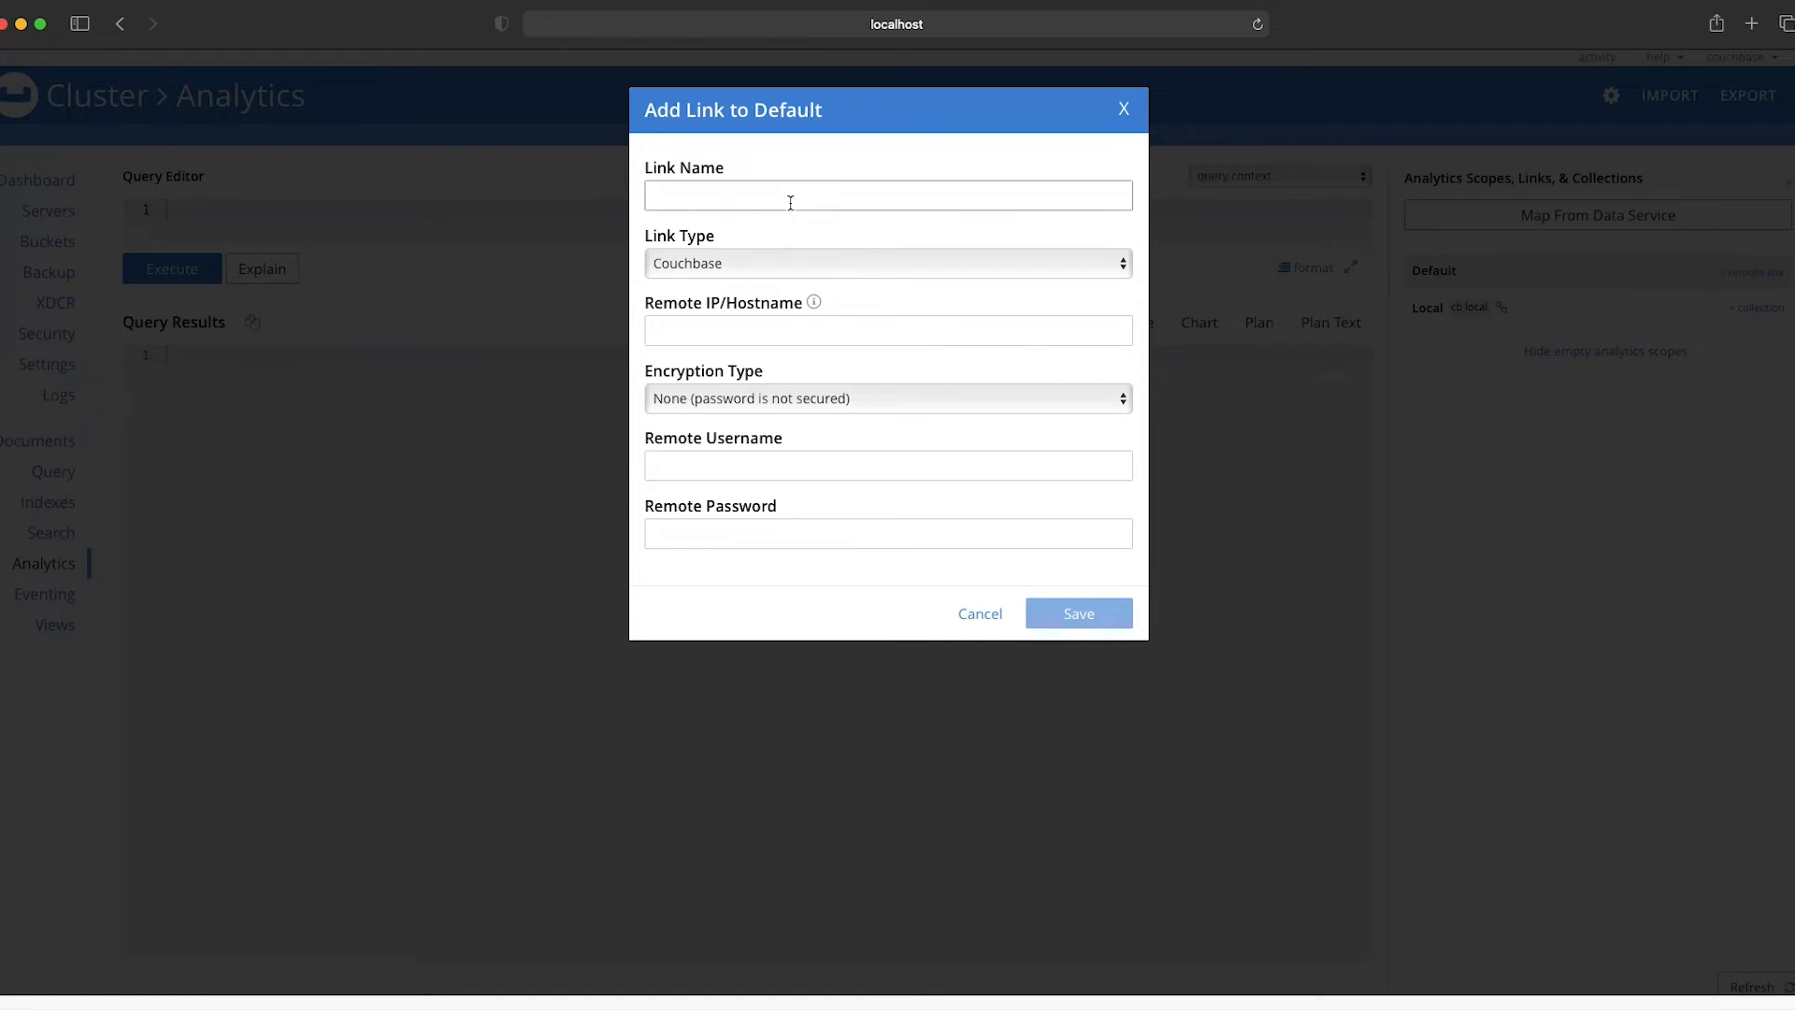
text(myAzureLink)
click(798, 263)
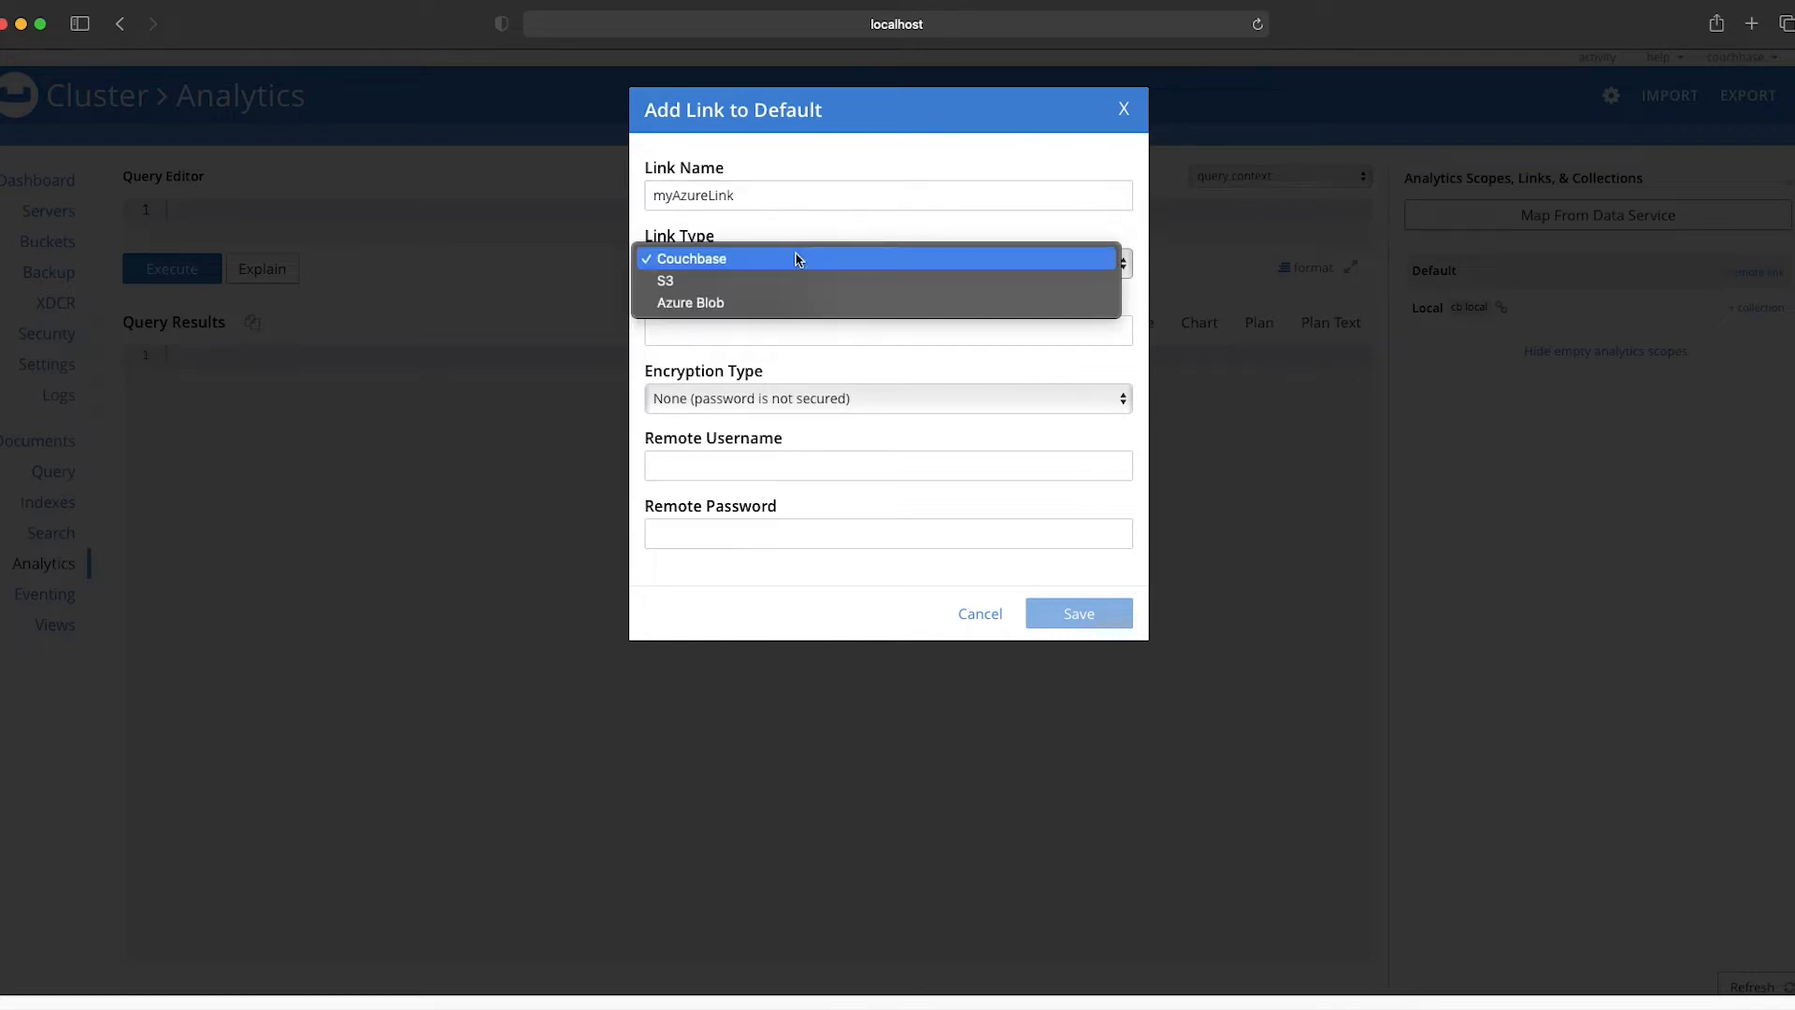
click(739, 305)
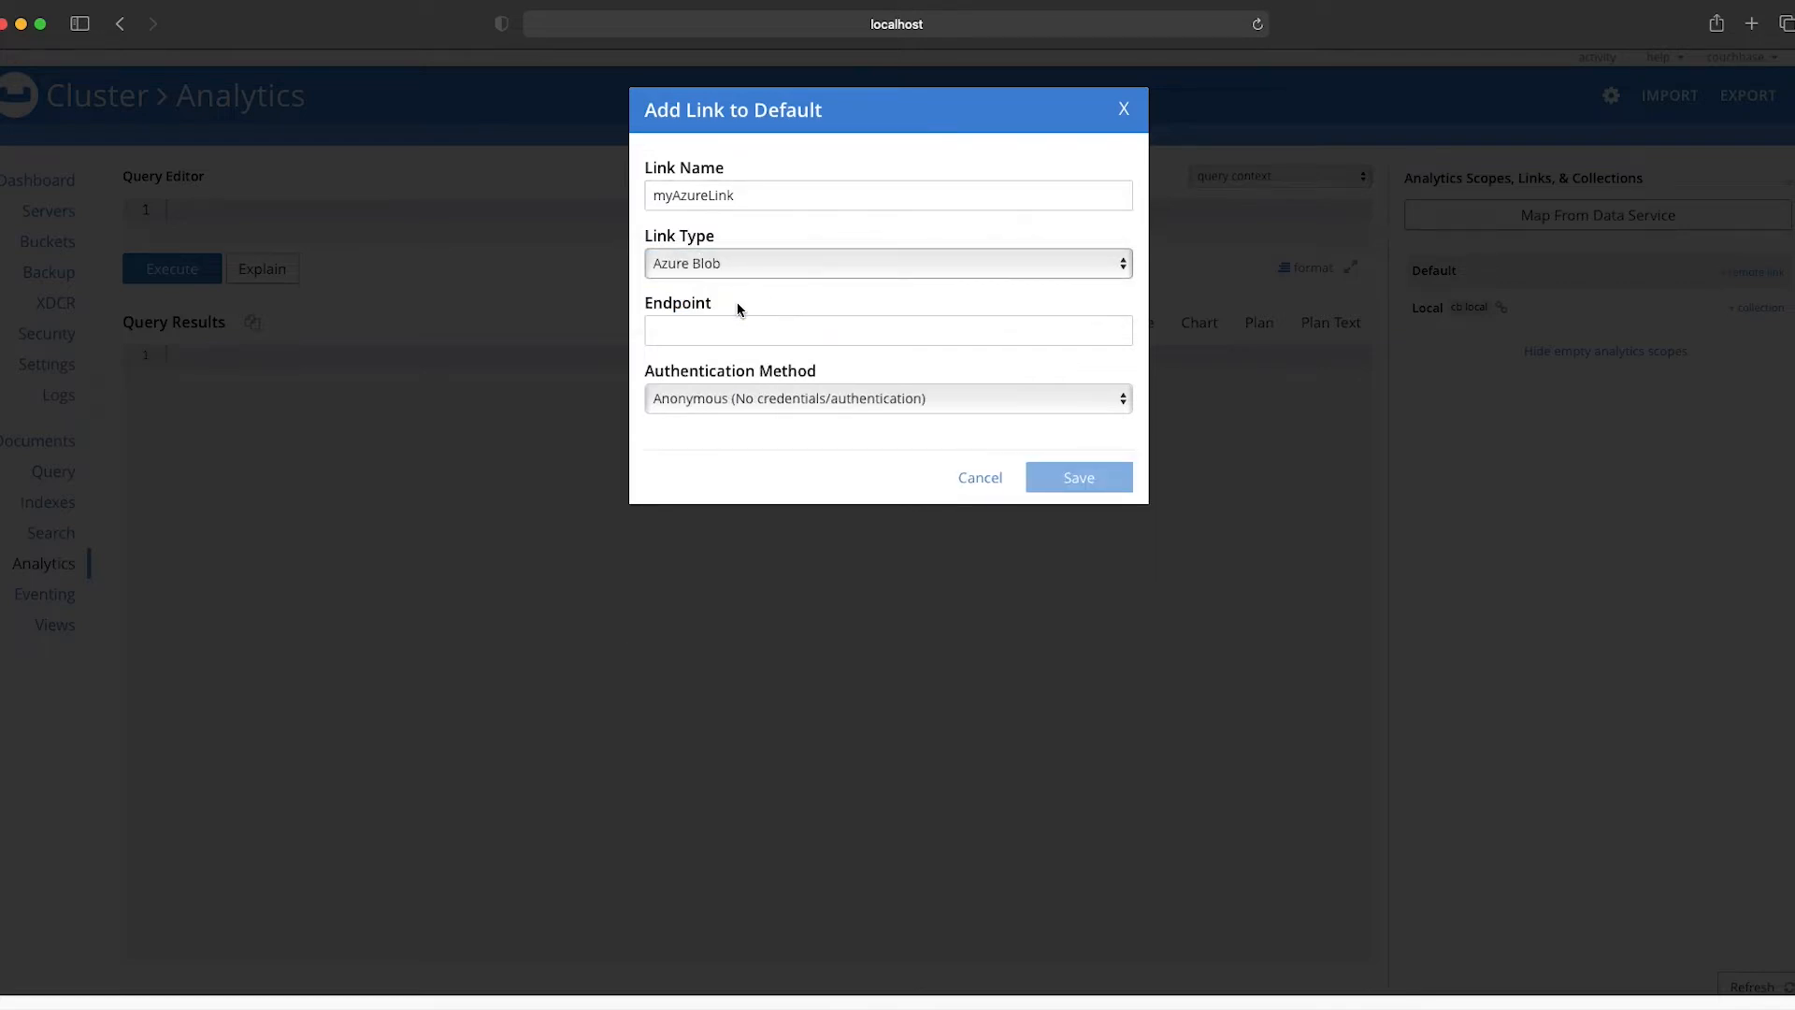
click(730, 327)
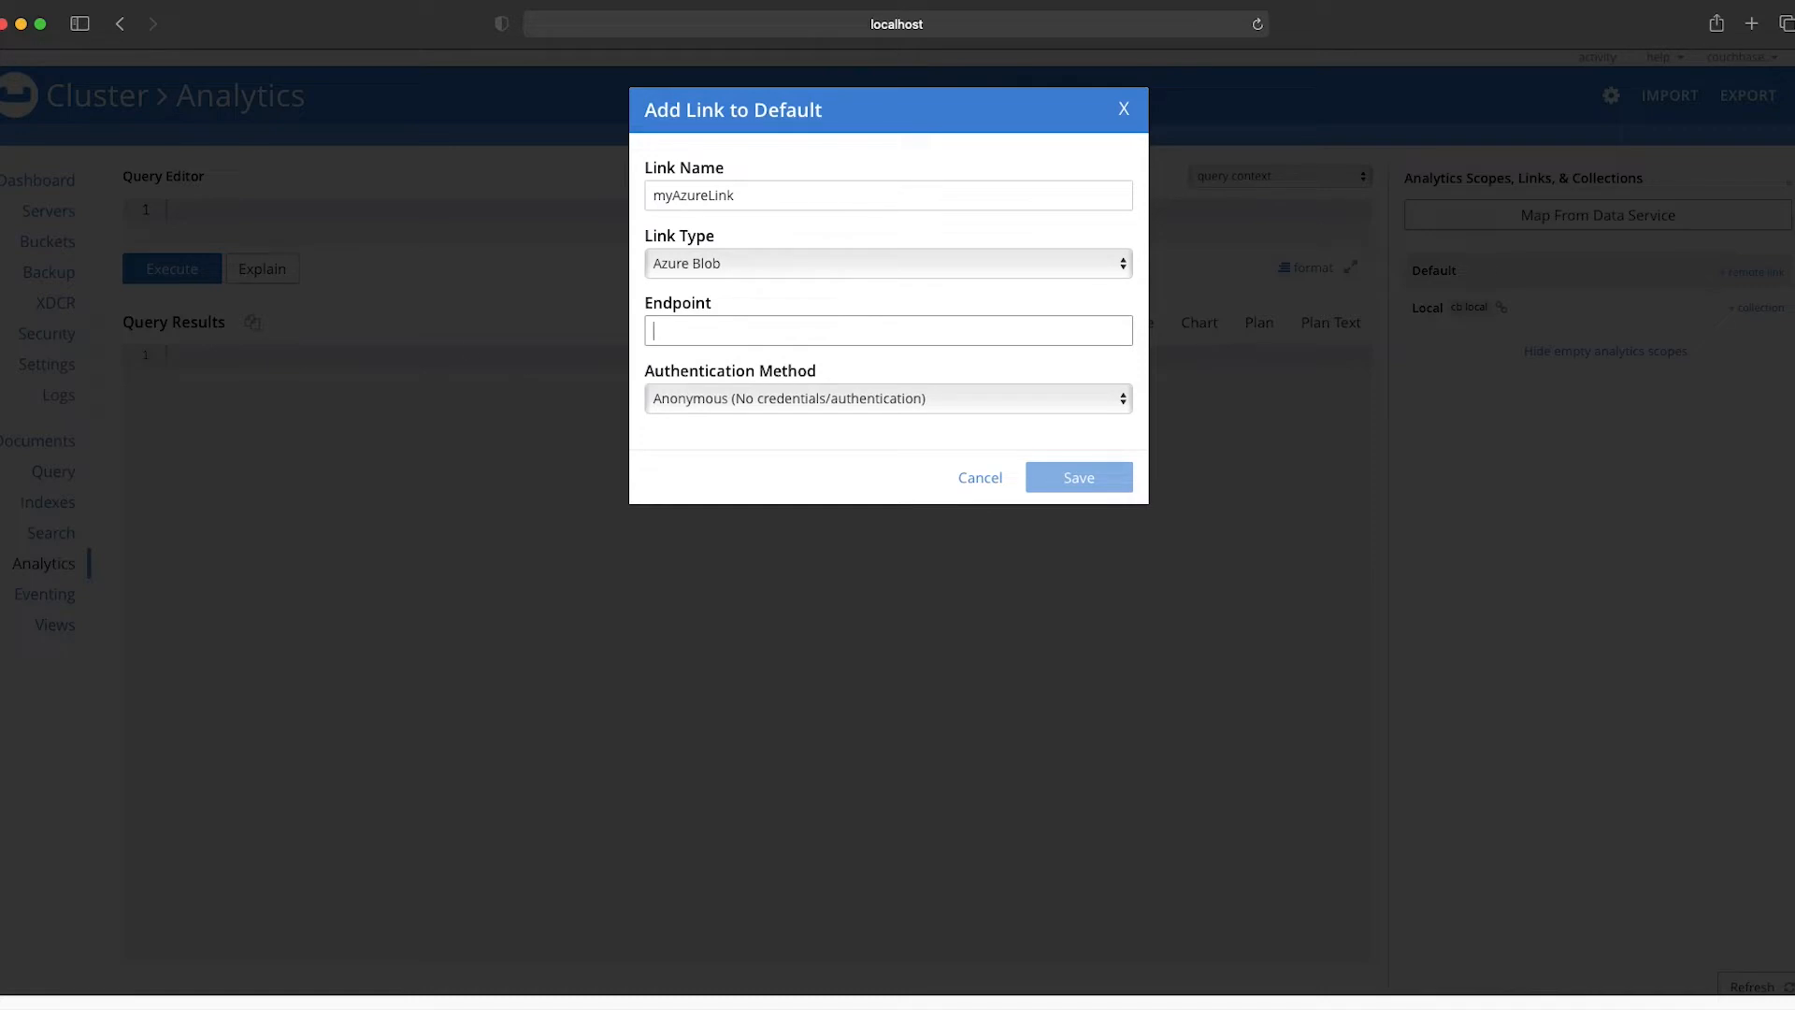
key(super+Tab)
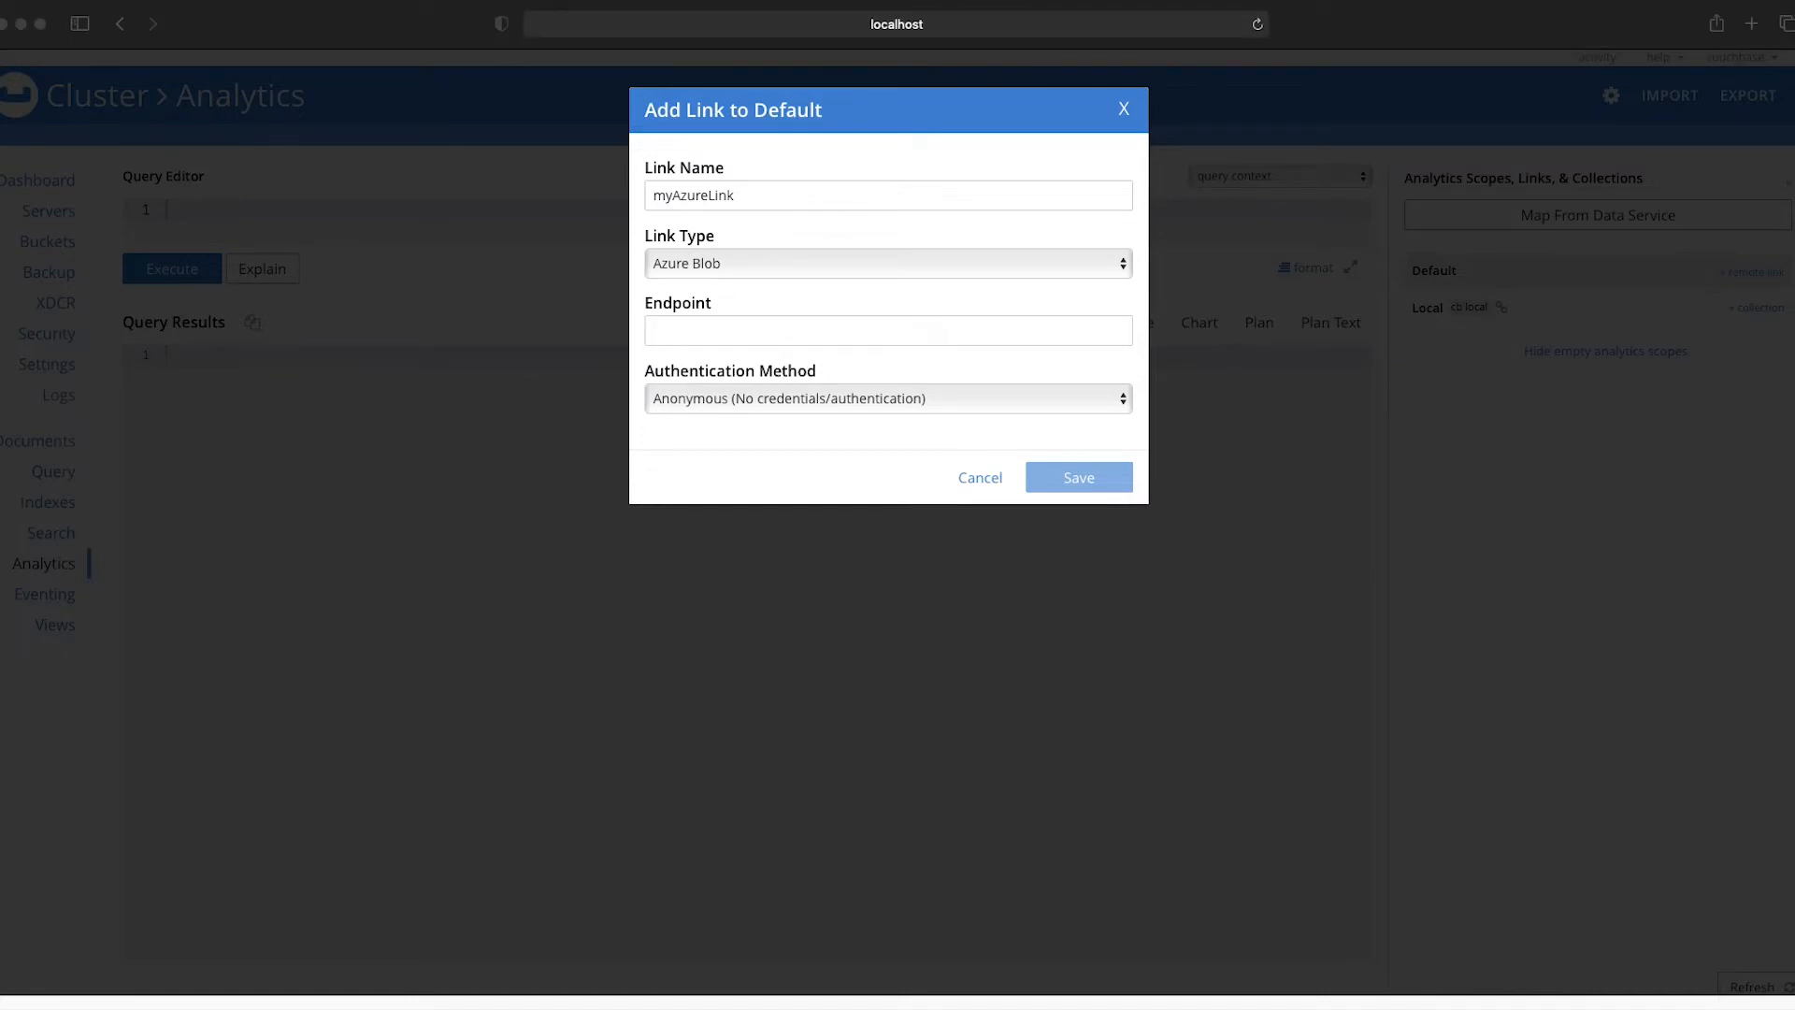
click(701, 335)
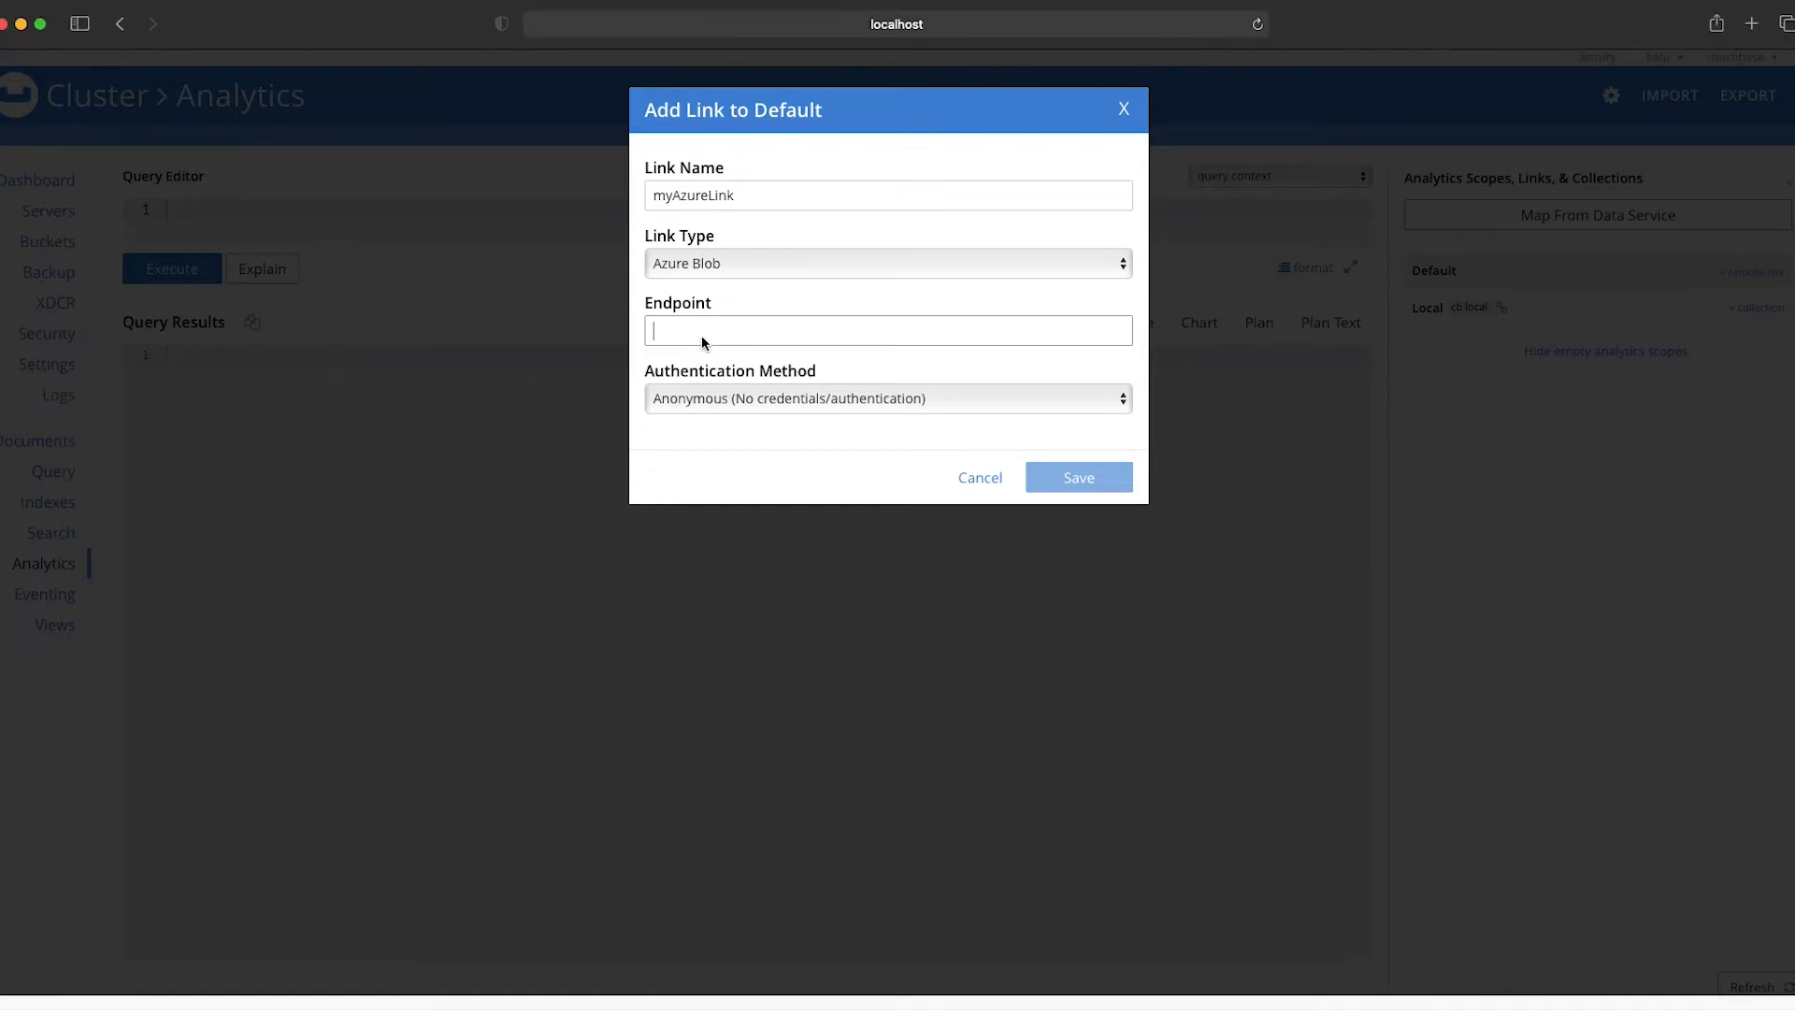
text(https://cbanalyticstest.blob.core.windows.net/)
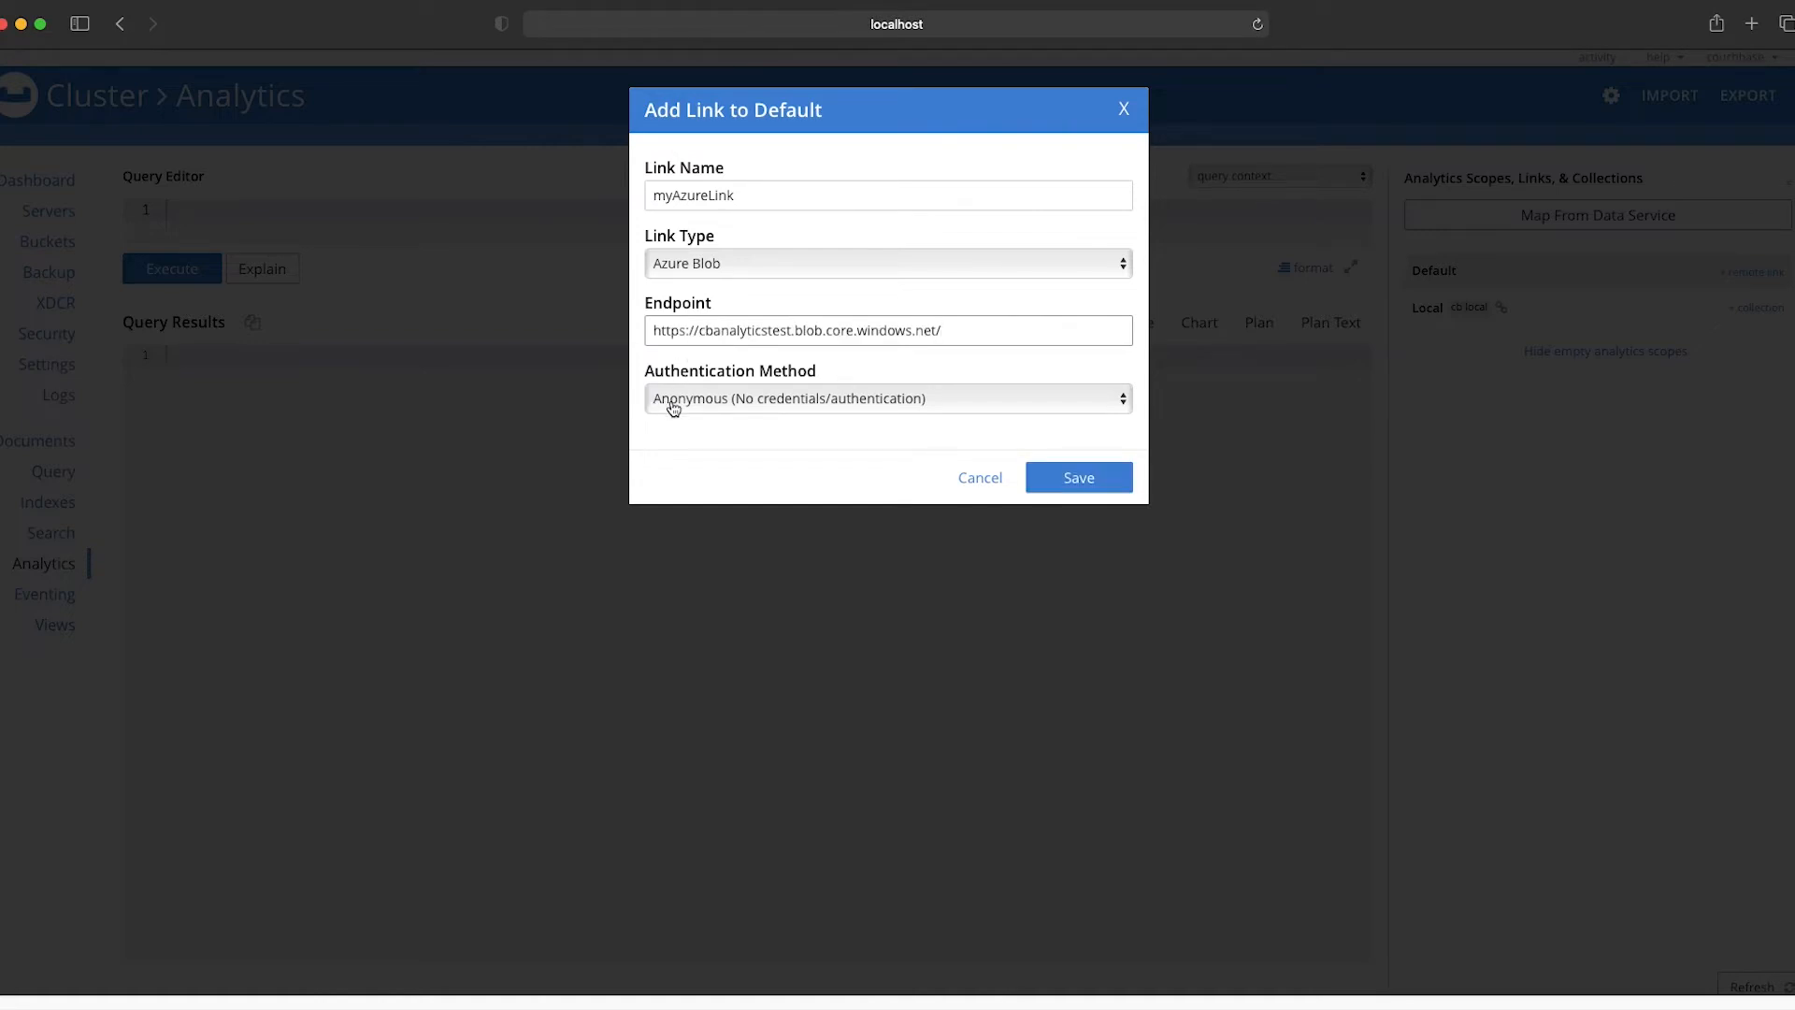
Step: Examine the credential fields for the Shared Key, Shared Access Signature, Managed Identity ID and Client Secret authentication methods
click(673, 408)
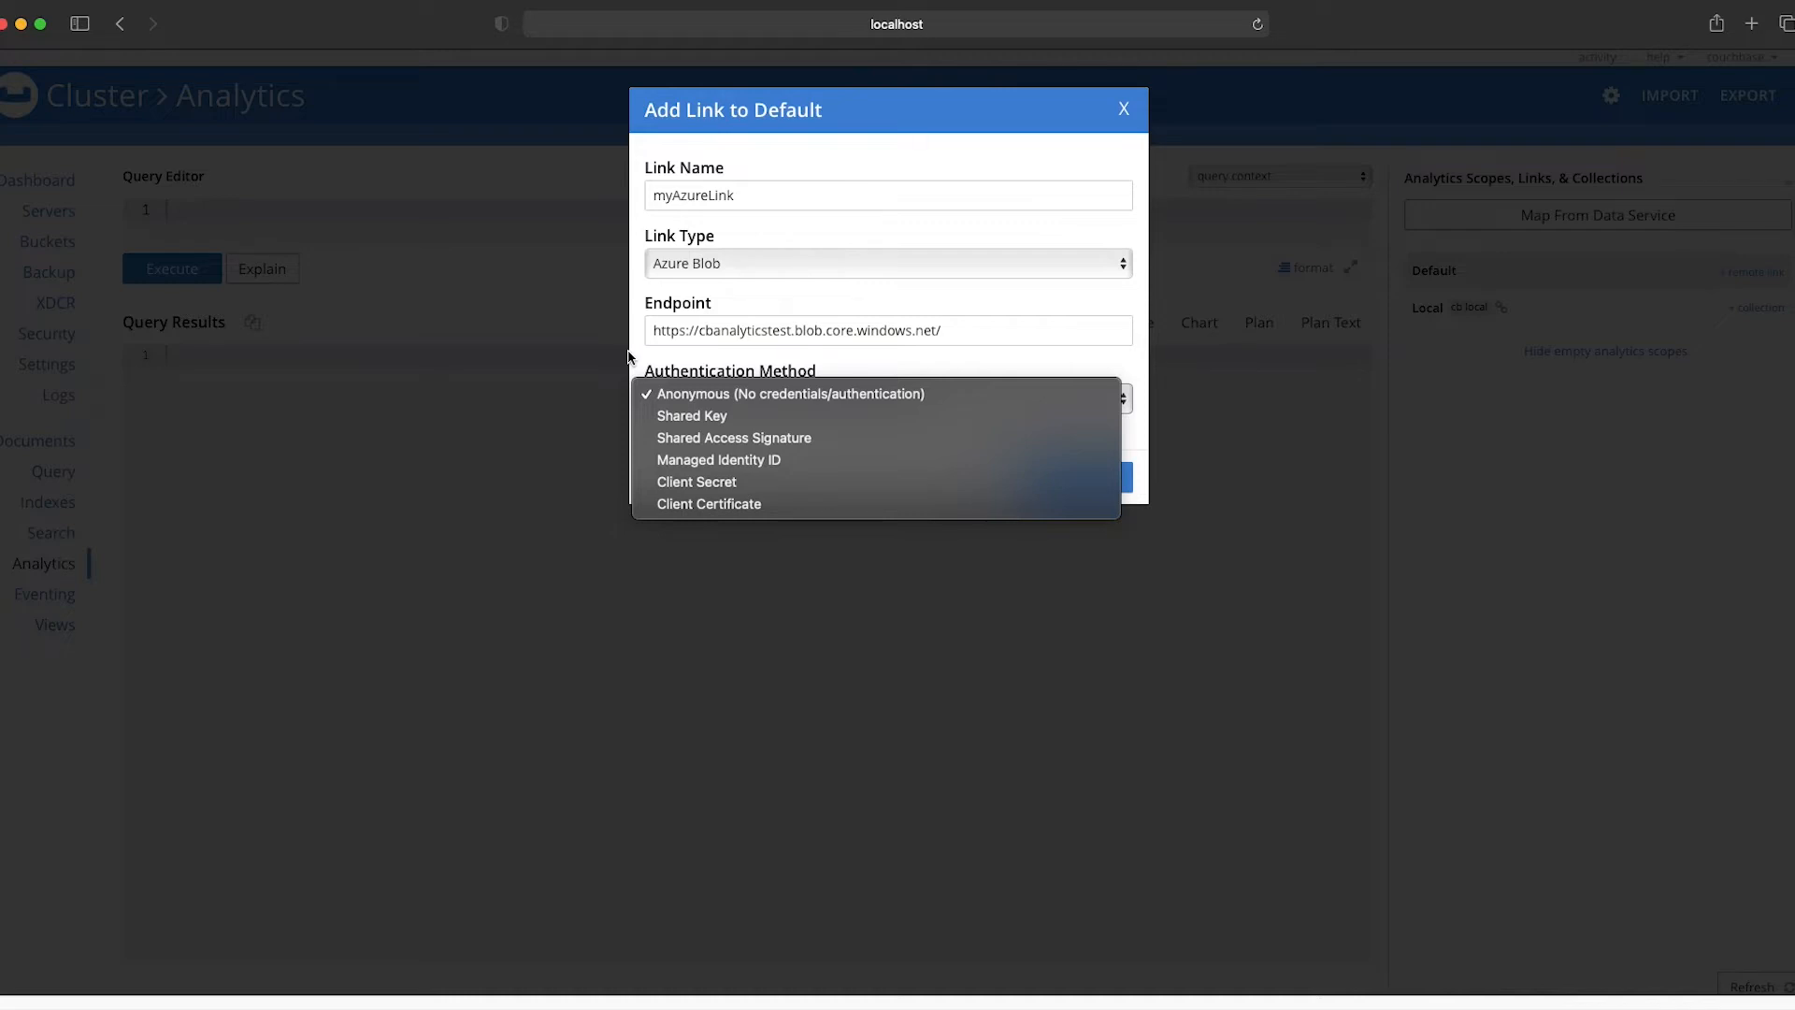
click(696, 416)
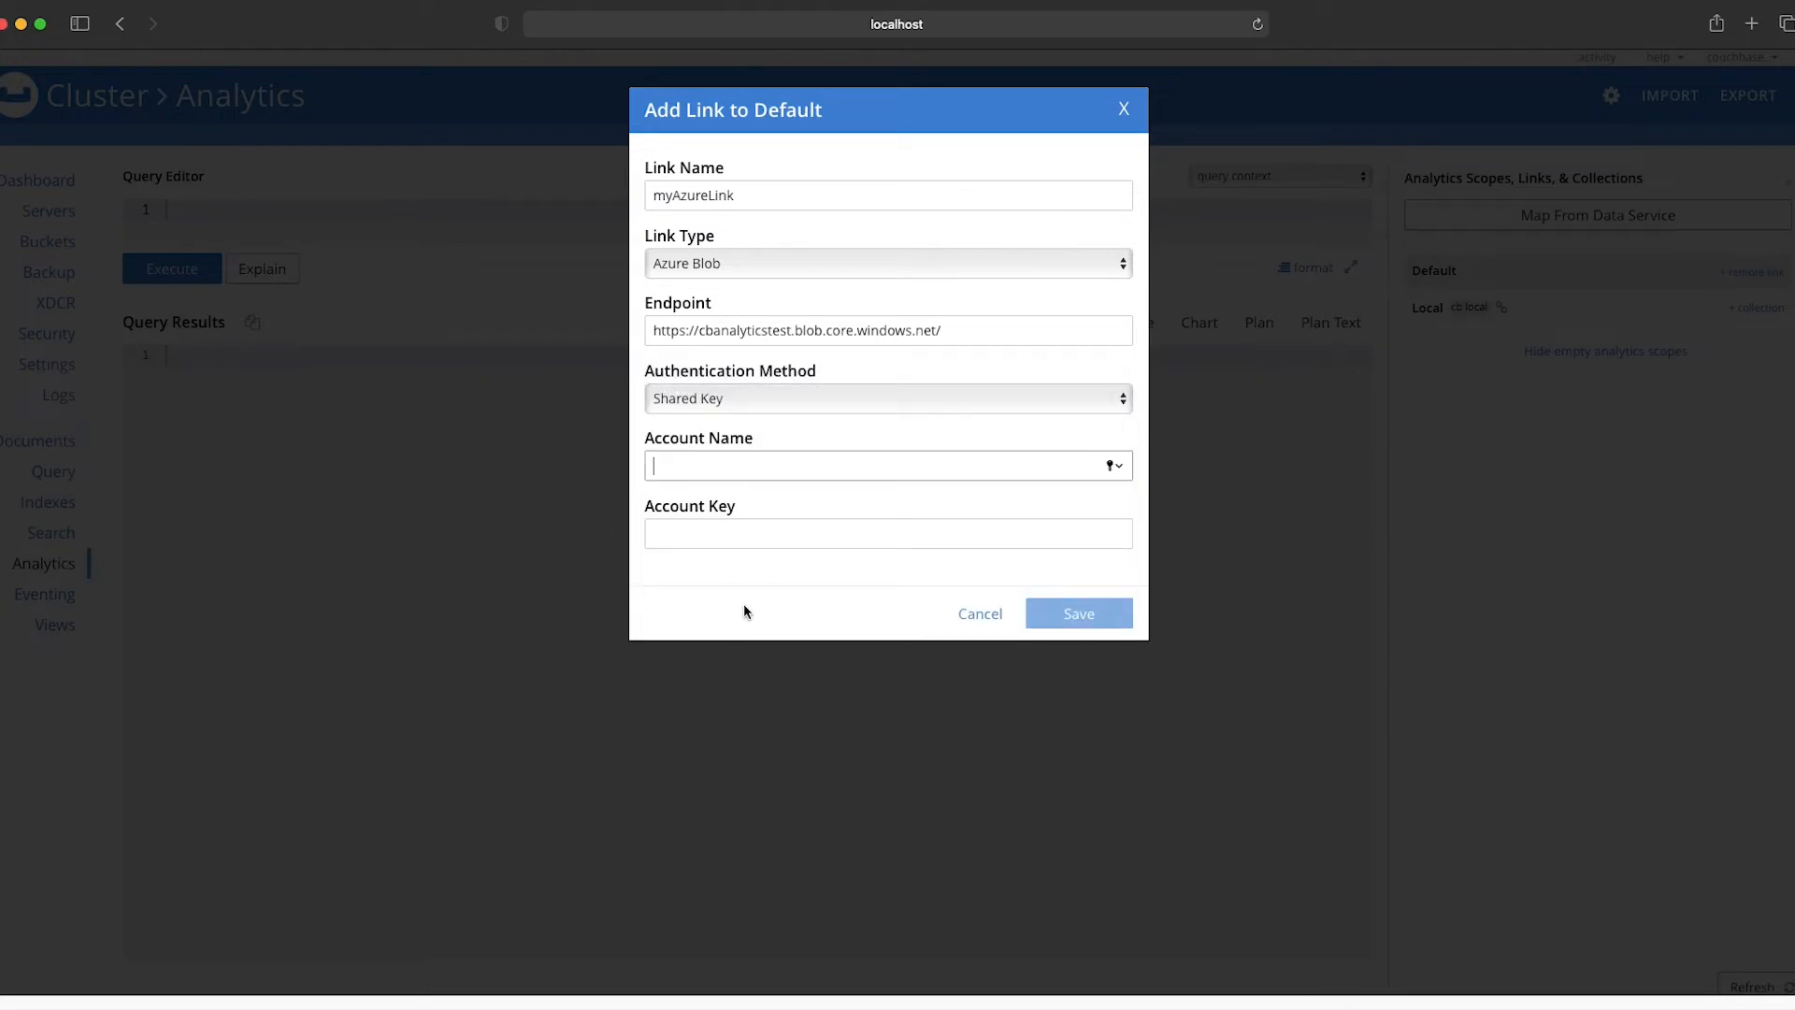
click(756, 400)
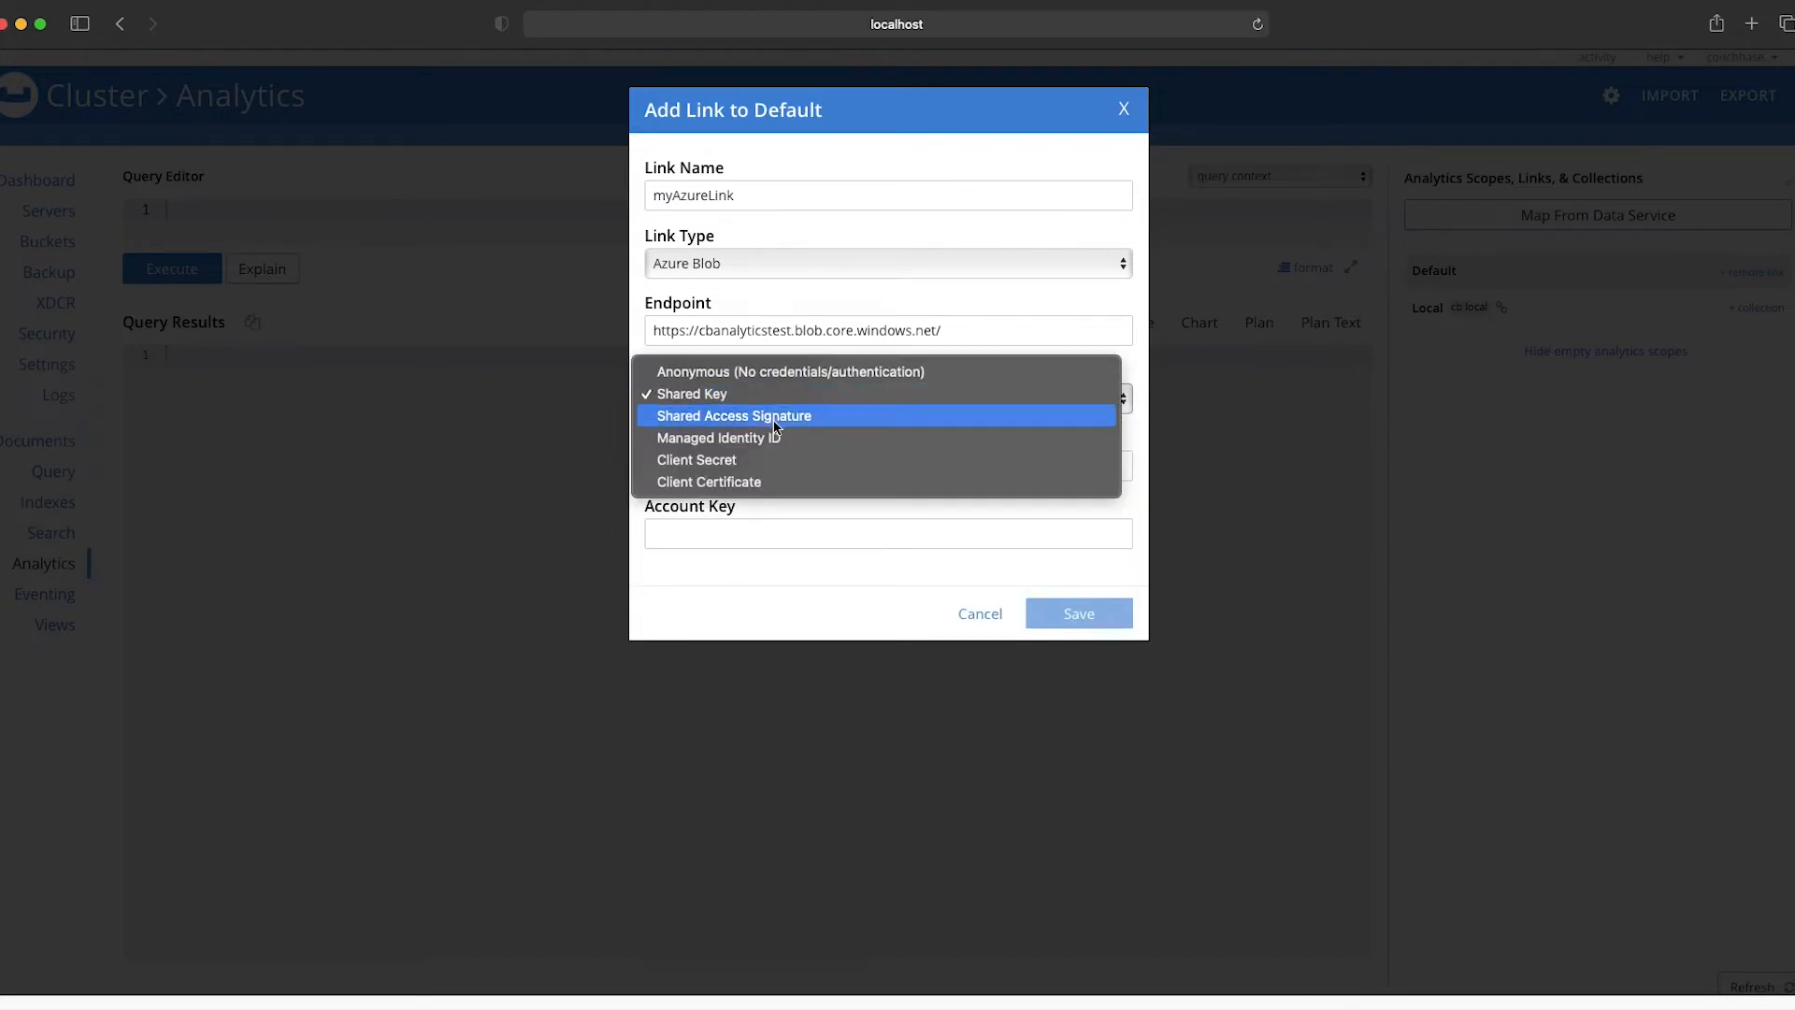
click(774, 419)
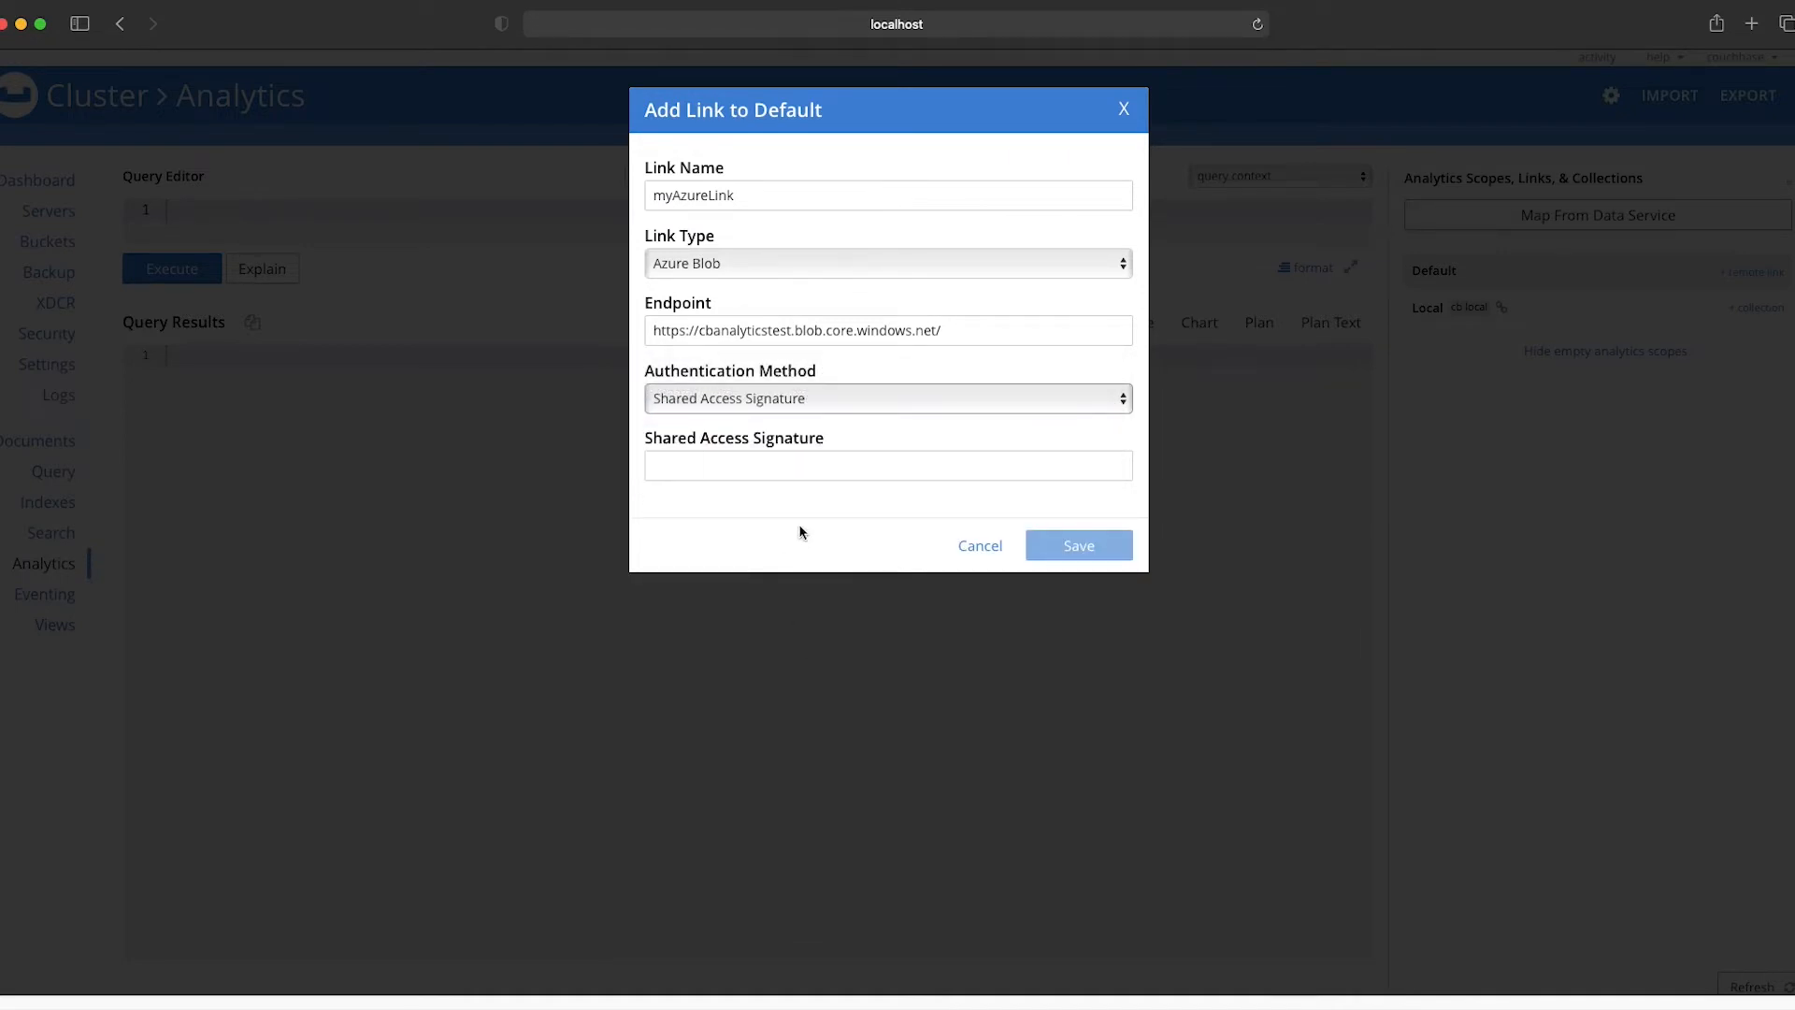
click(798, 402)
click(806, 417)
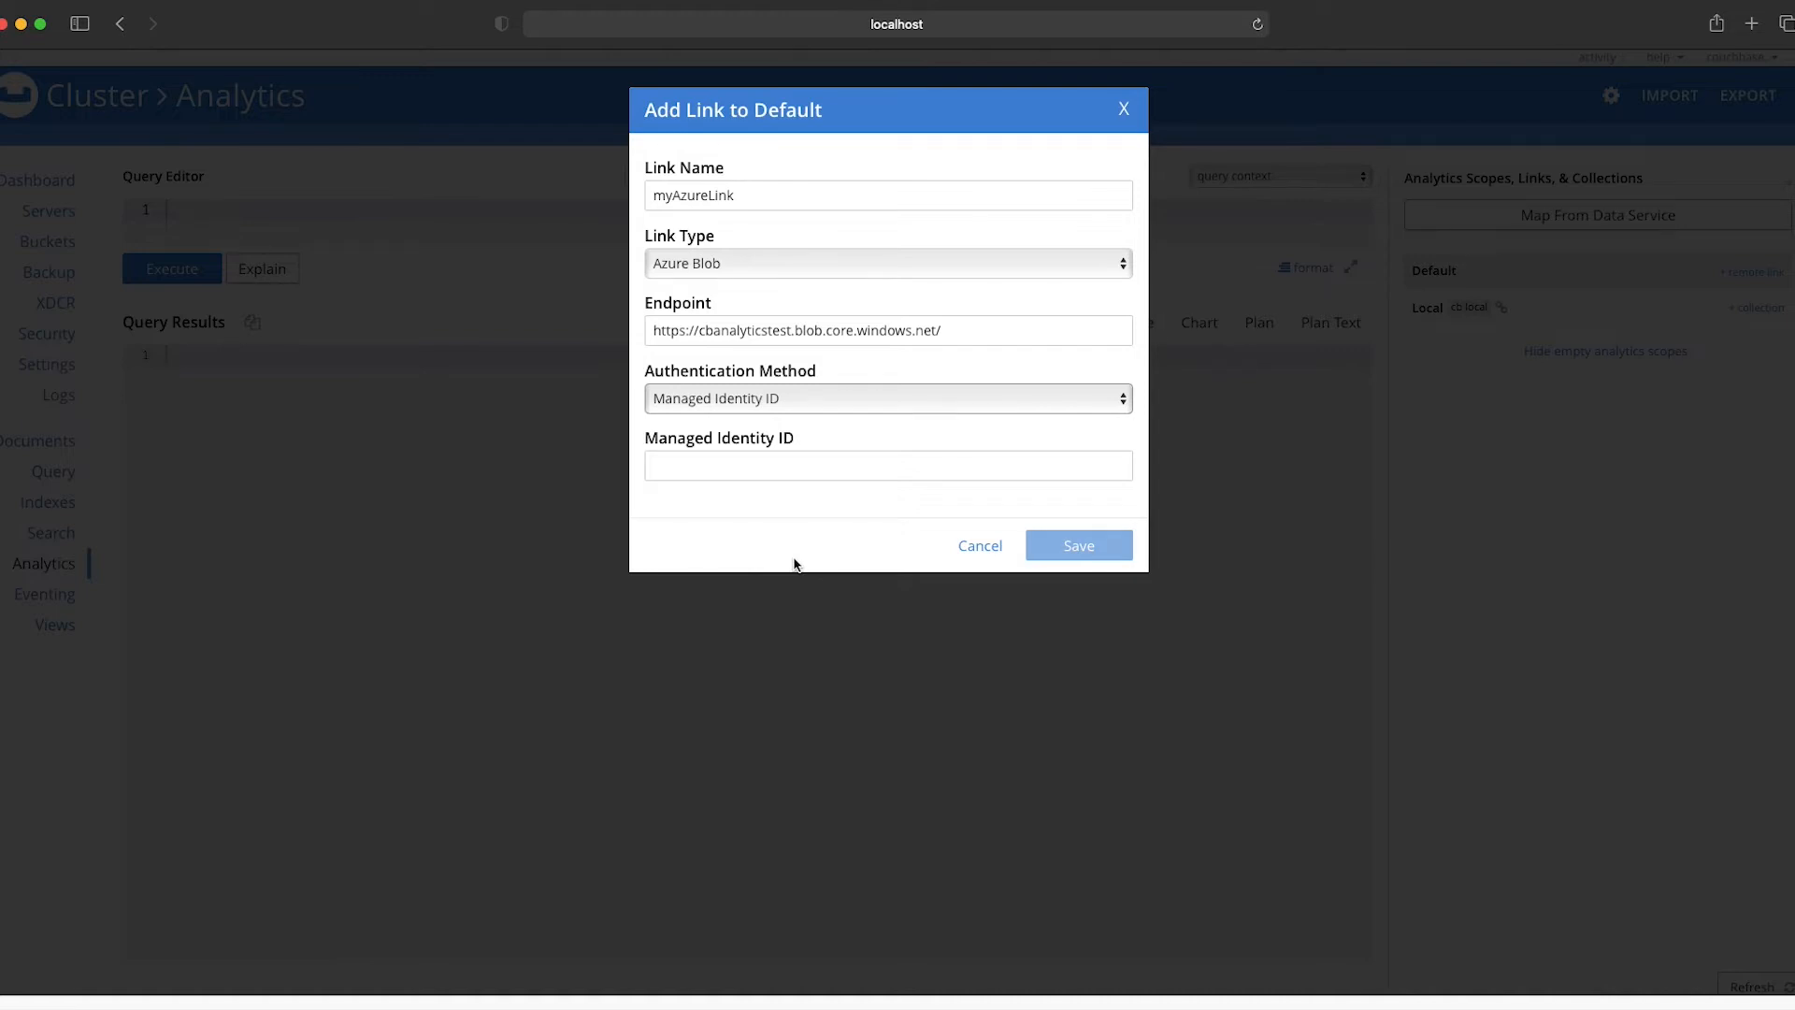
click(811, 404)
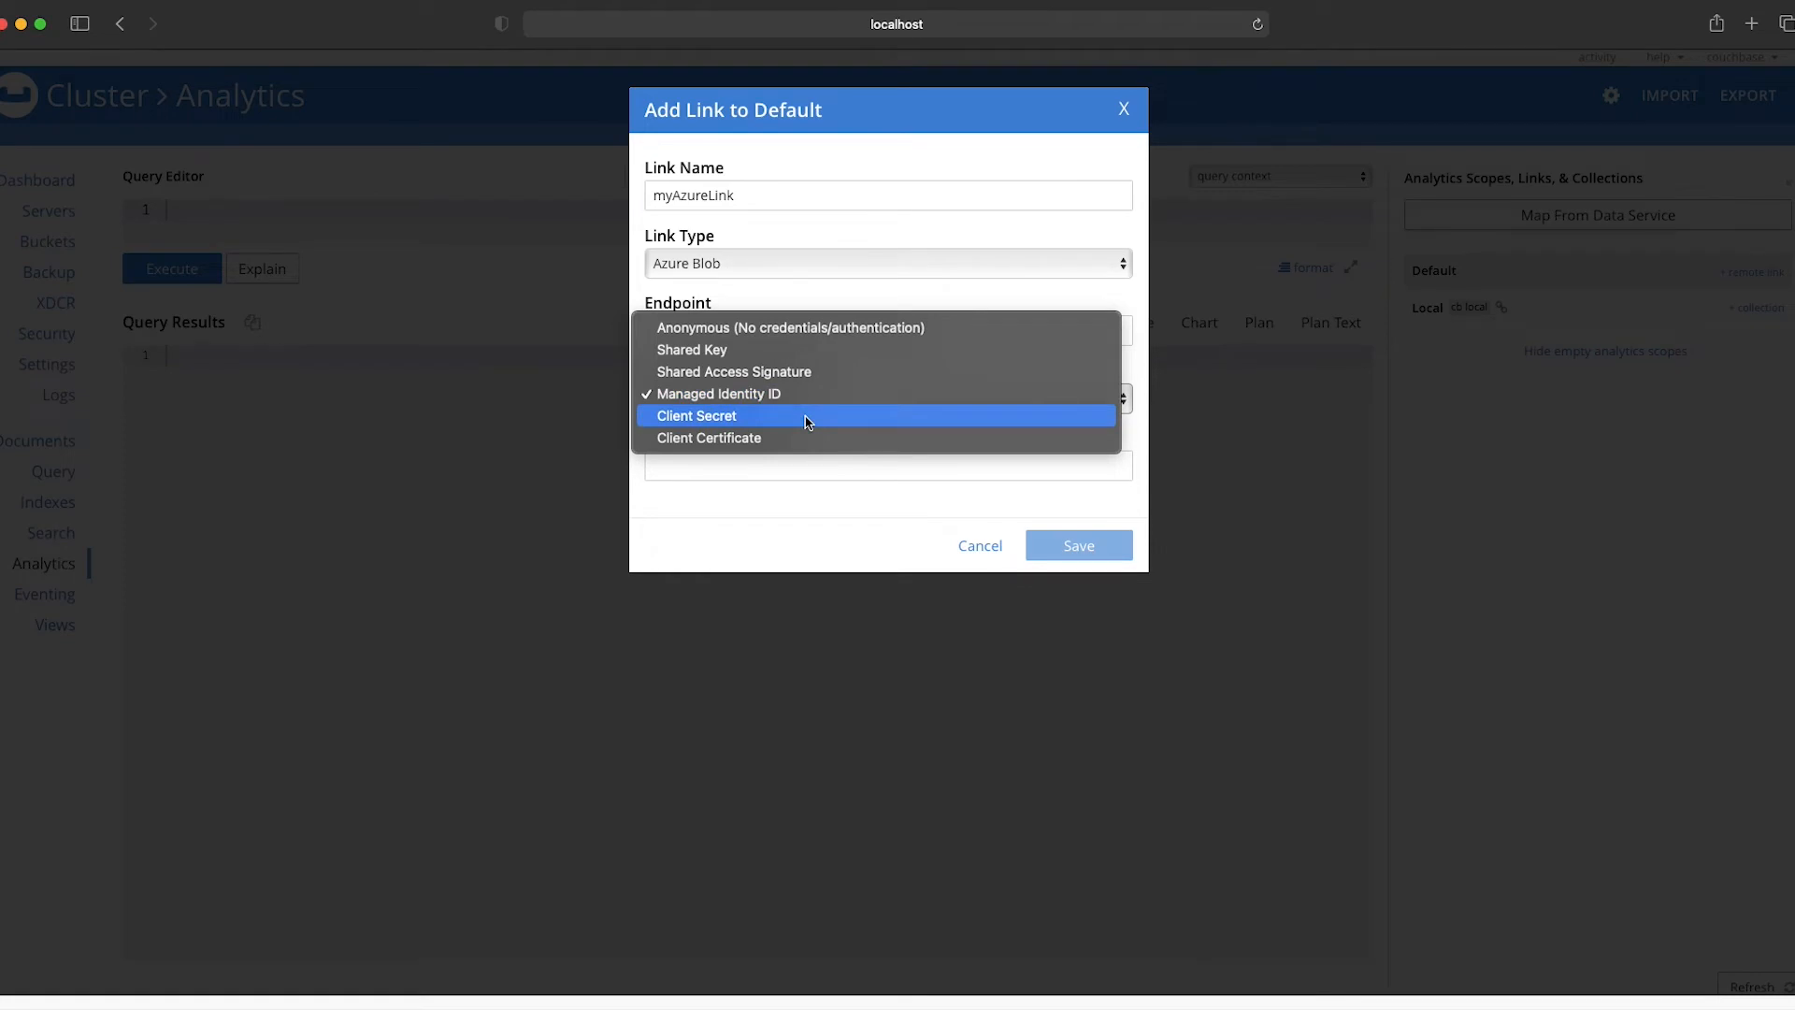
key(Escape)
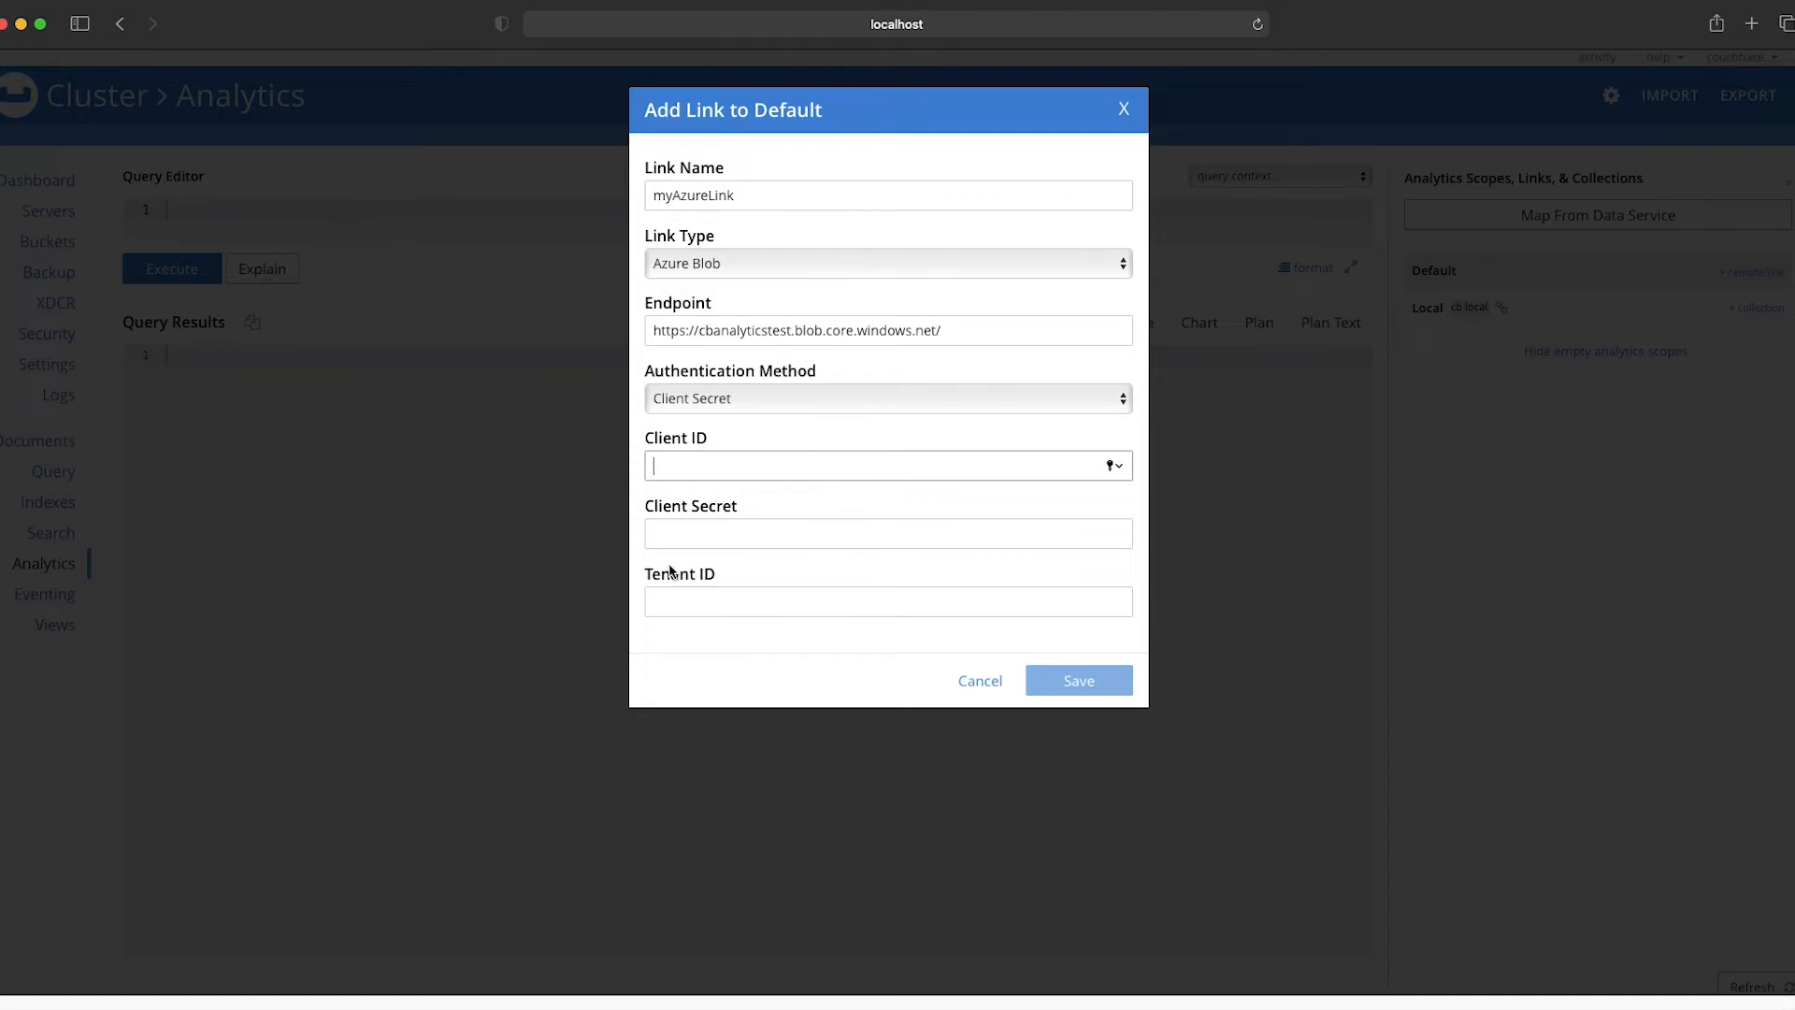
Step: Set the link's authentication method to Shared Key and its account name to cbanalyticstest
click(820, 398)
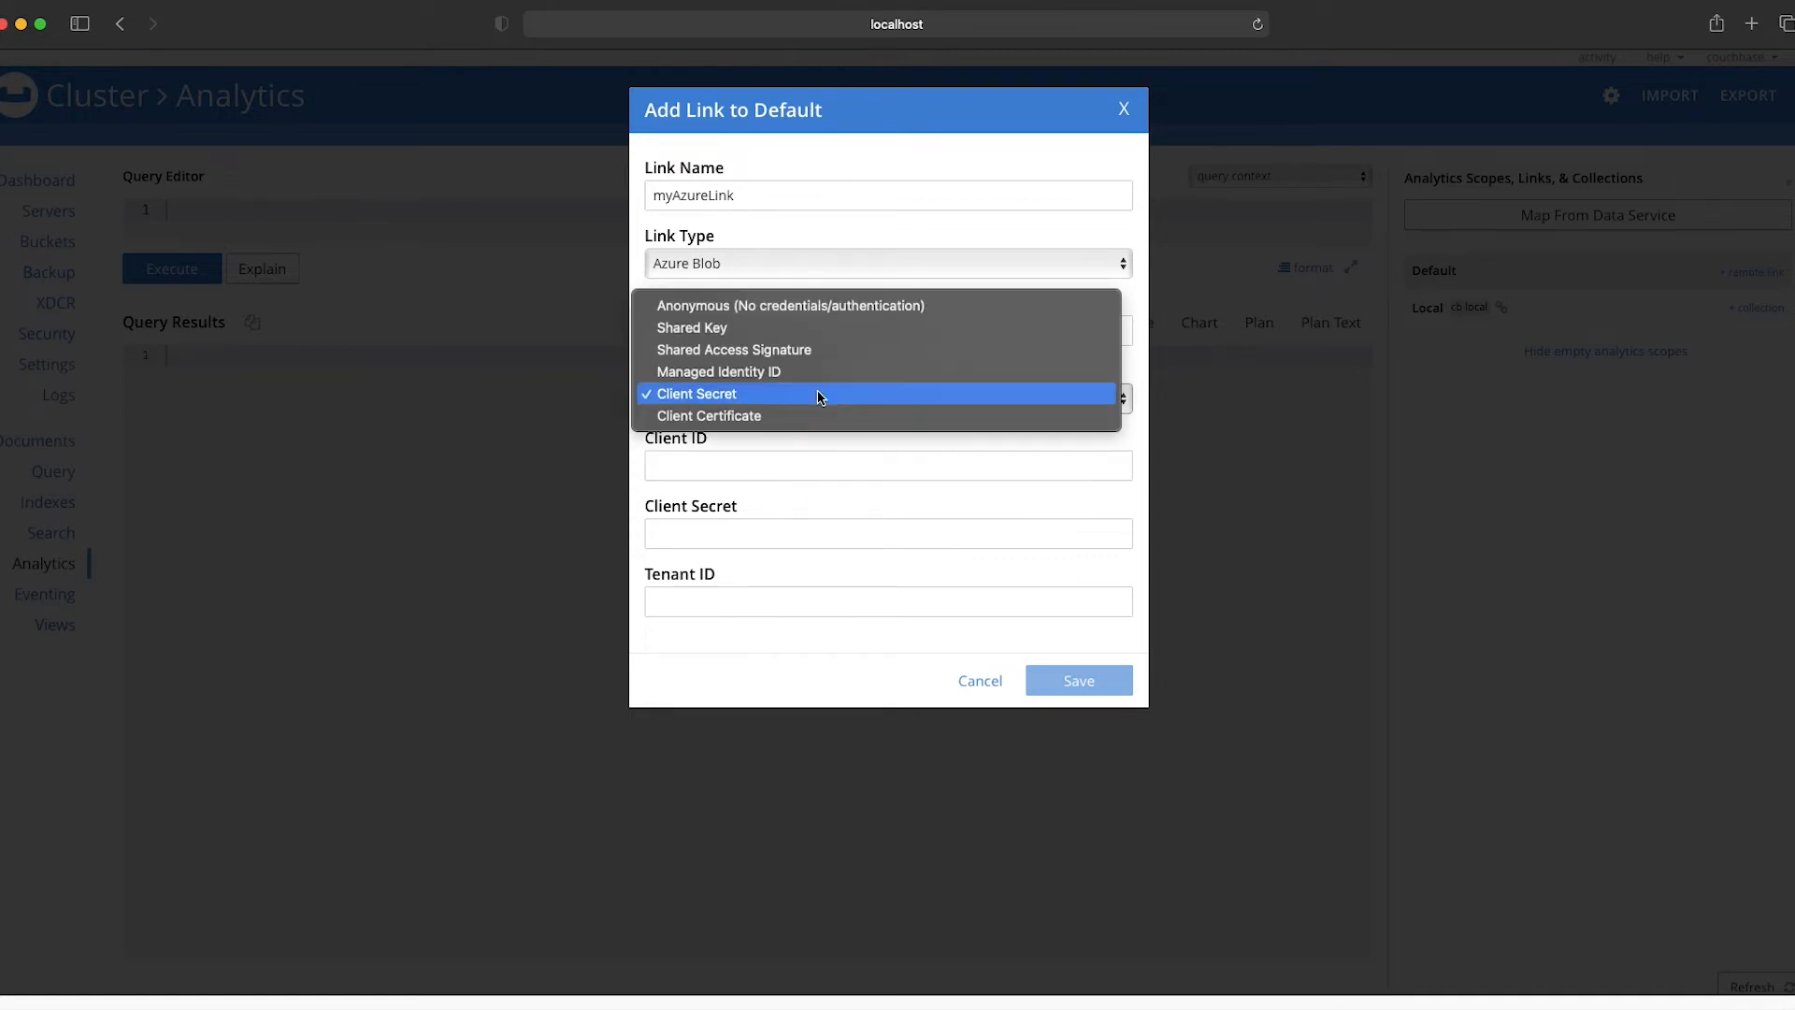
click(696, 333)
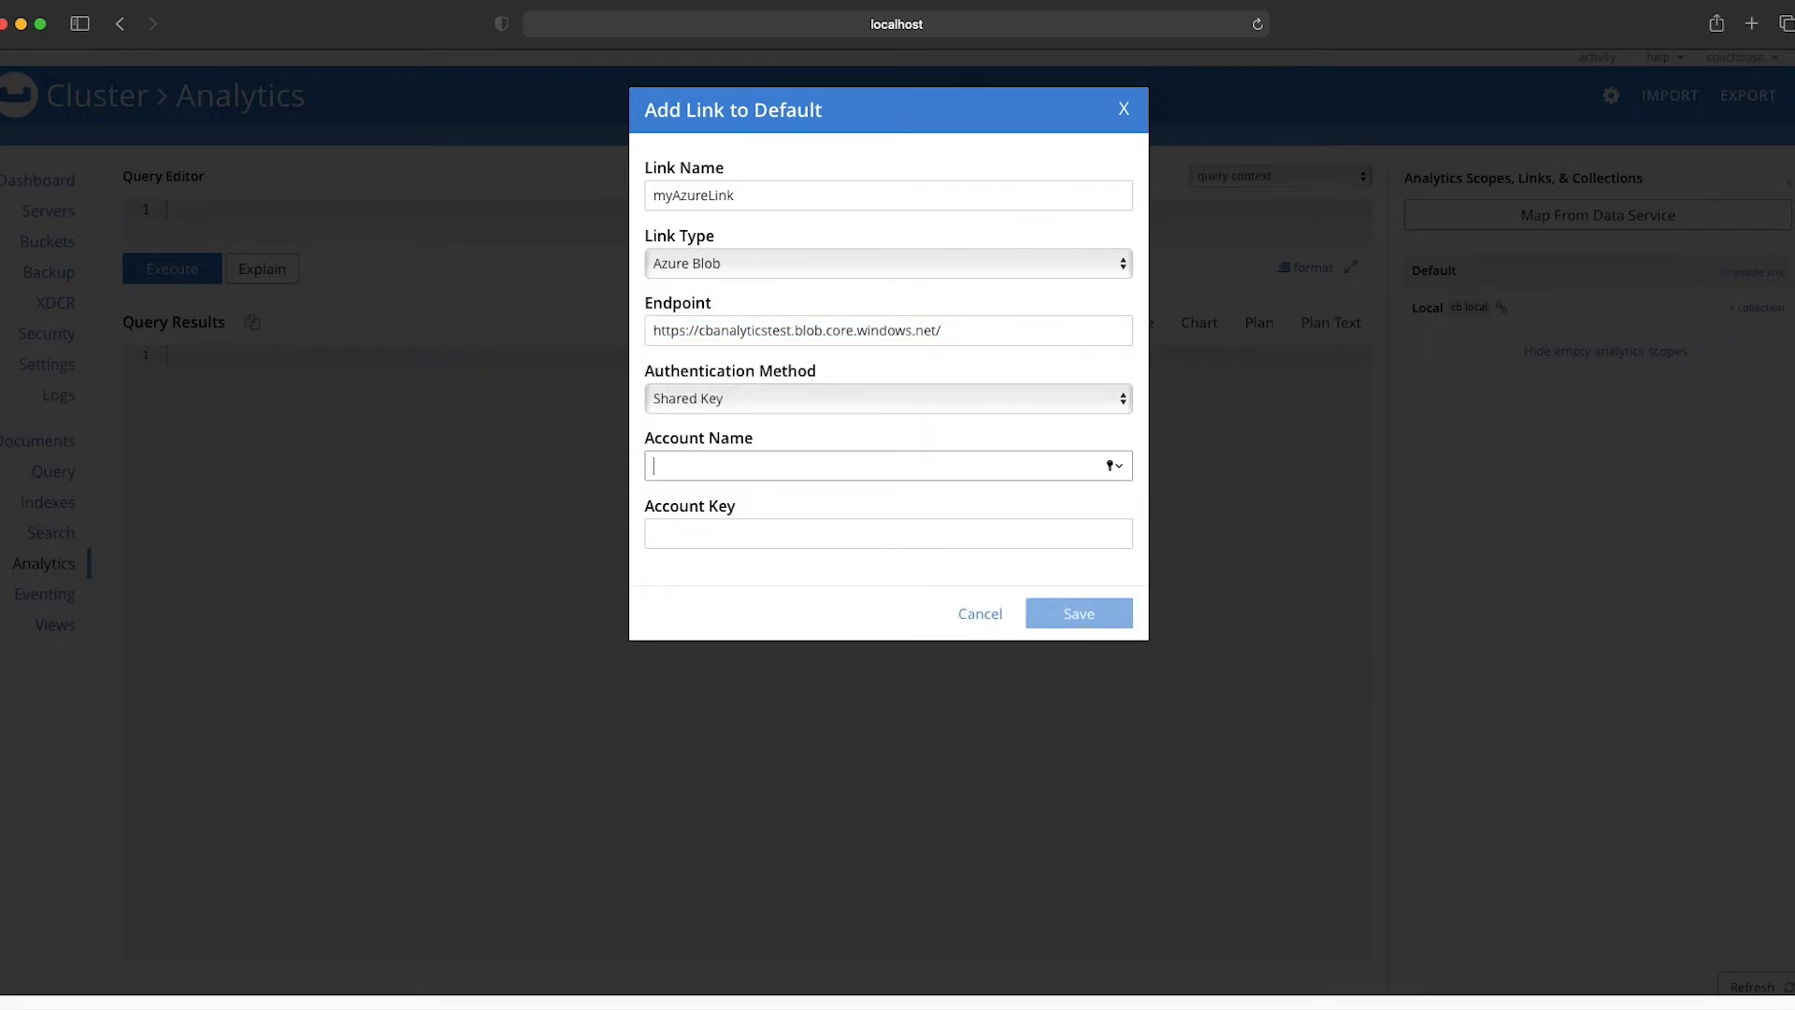
key(super+Tab)
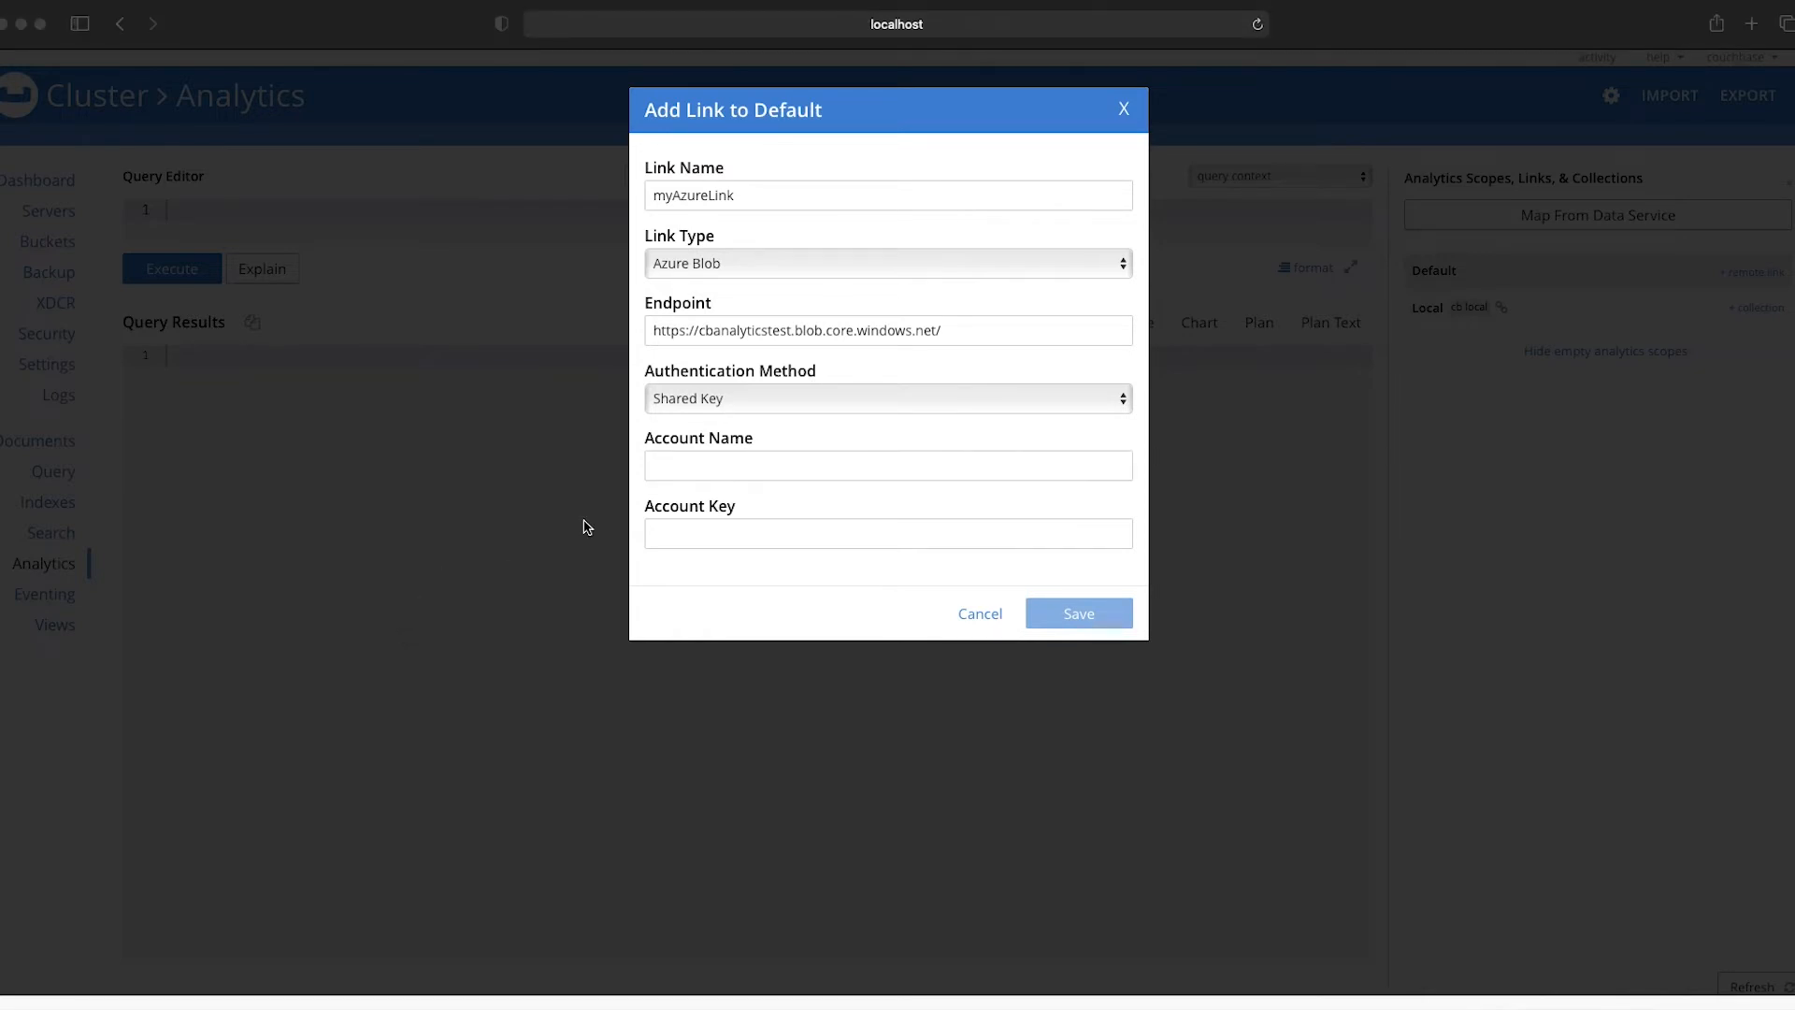
click(689, 466)
text(cbanalyticstest)
Step: Paste the storage account key into the Account Key field and save the link
key(super+Tab)
key(super+Tab)
click(705, 533)
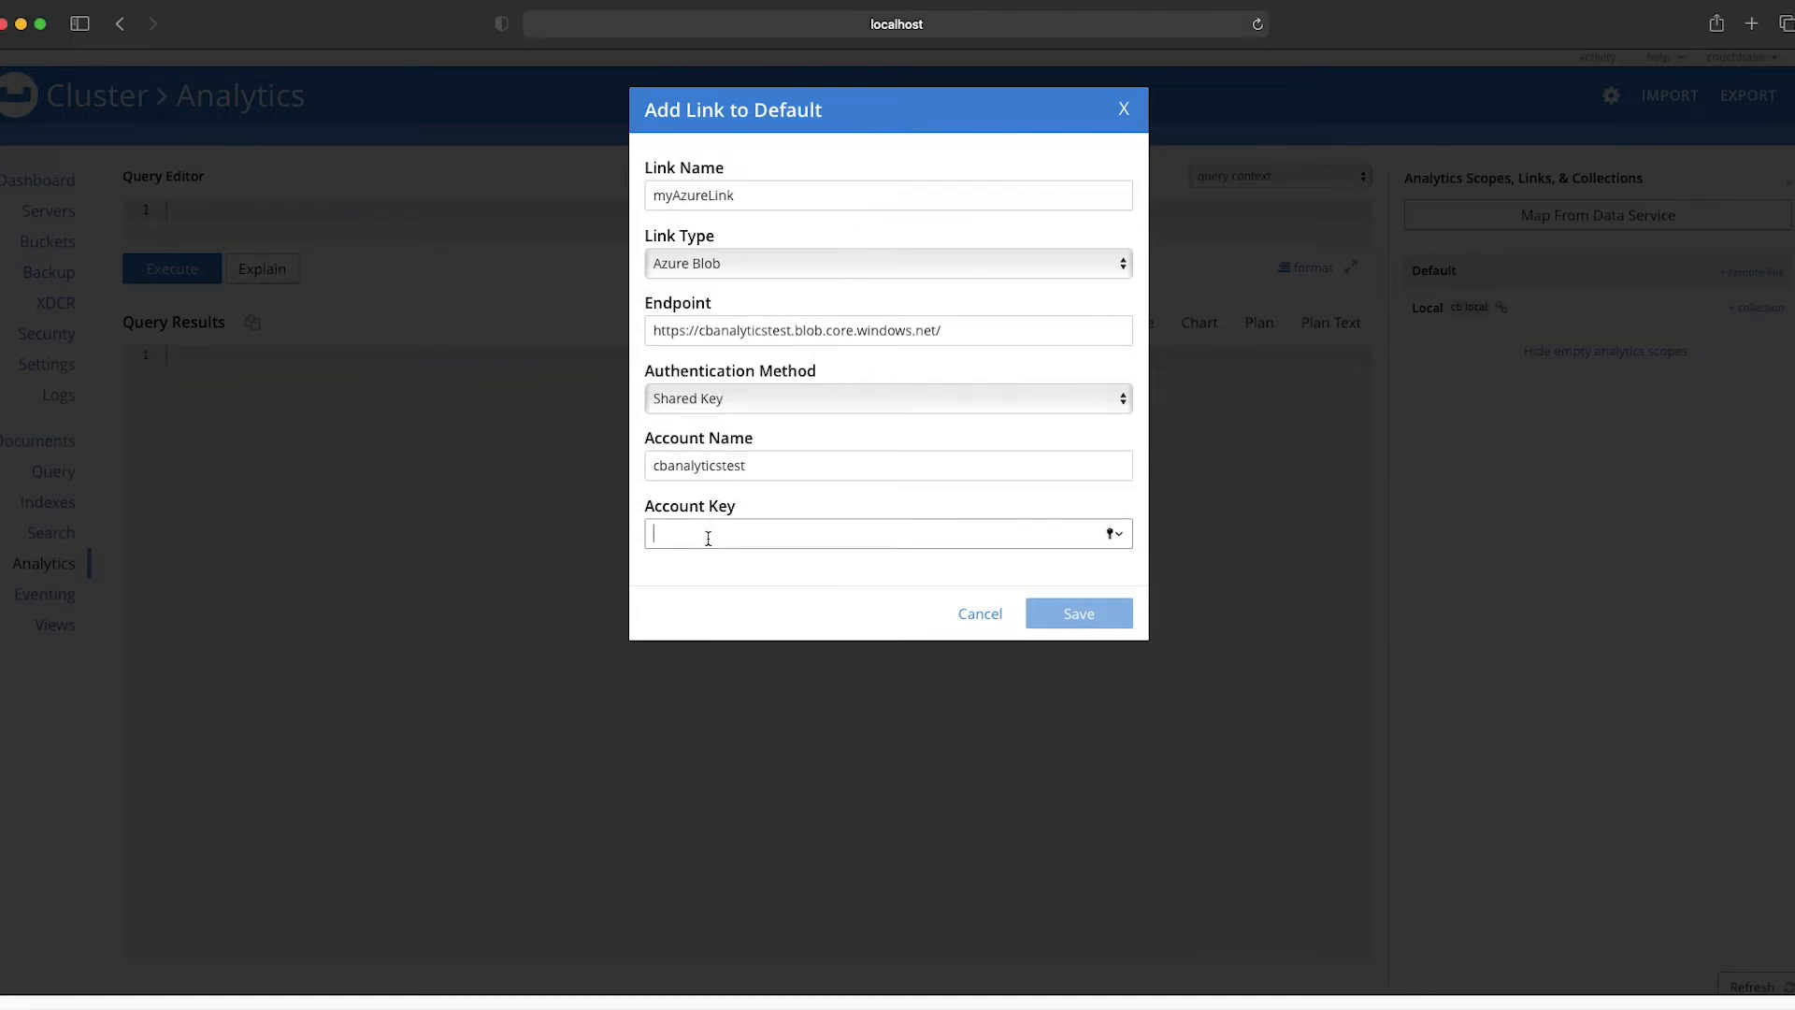
key(super+v)
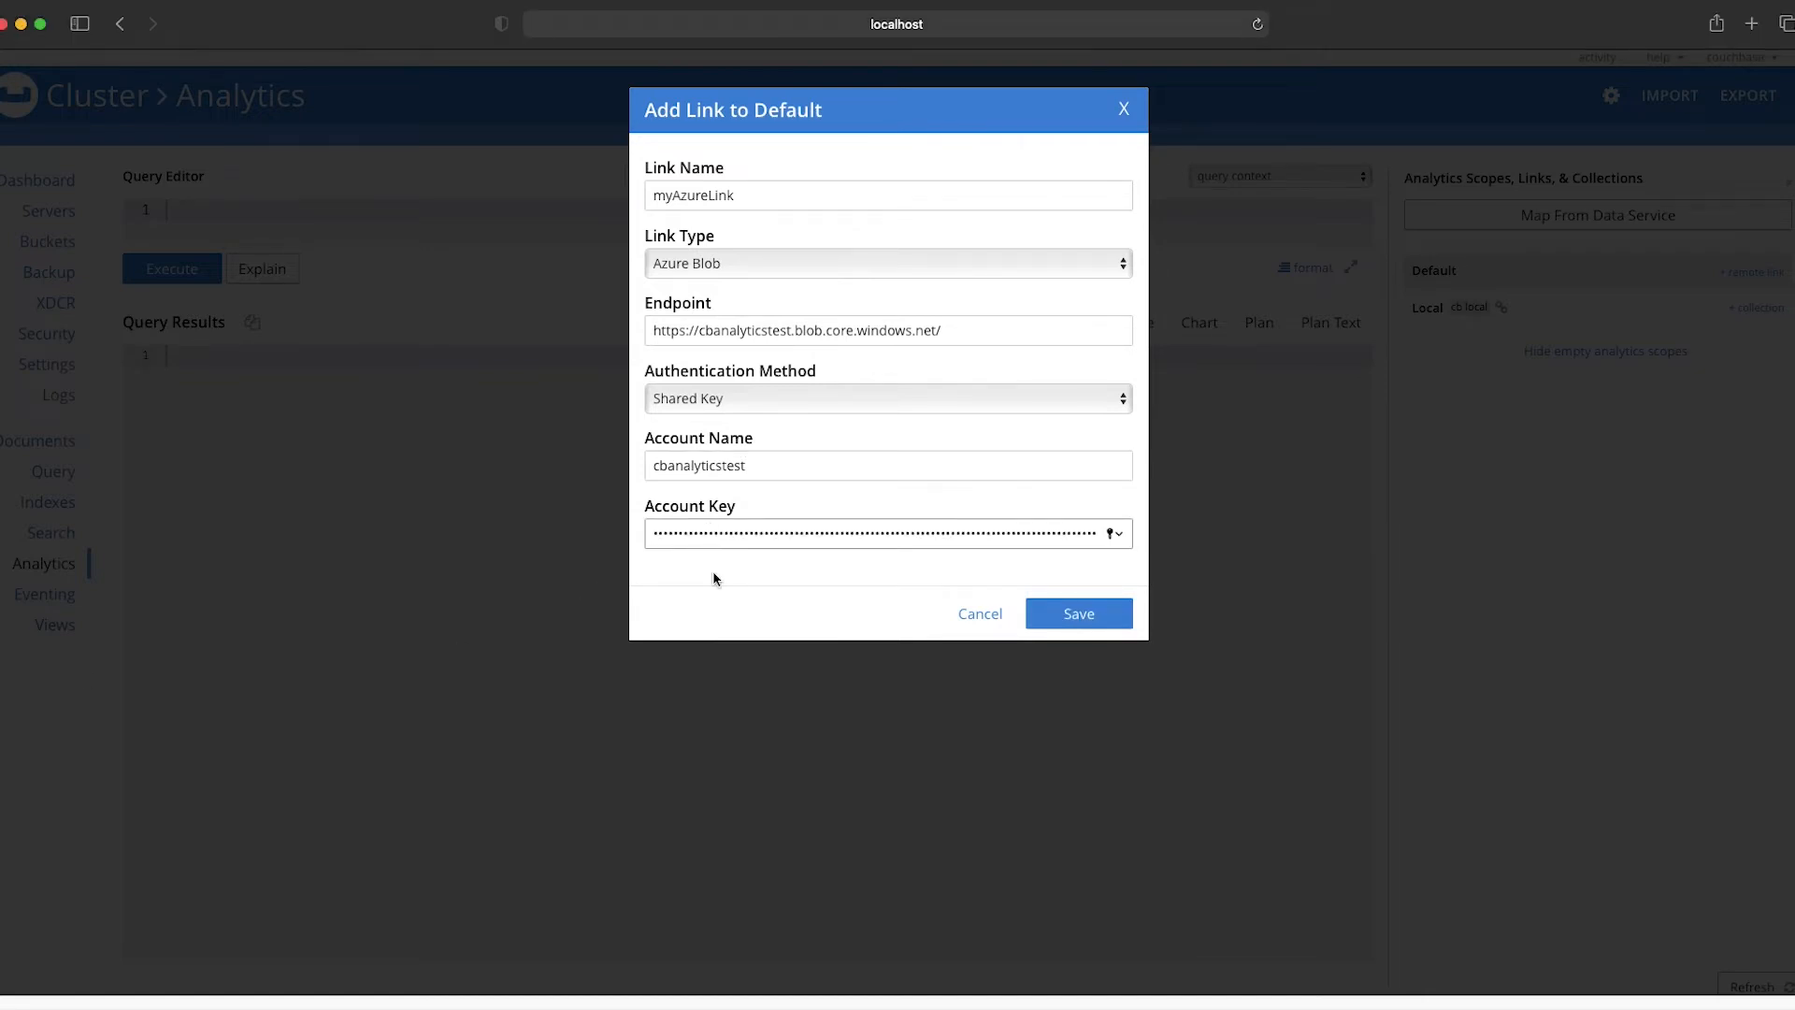
click(1079, 615)
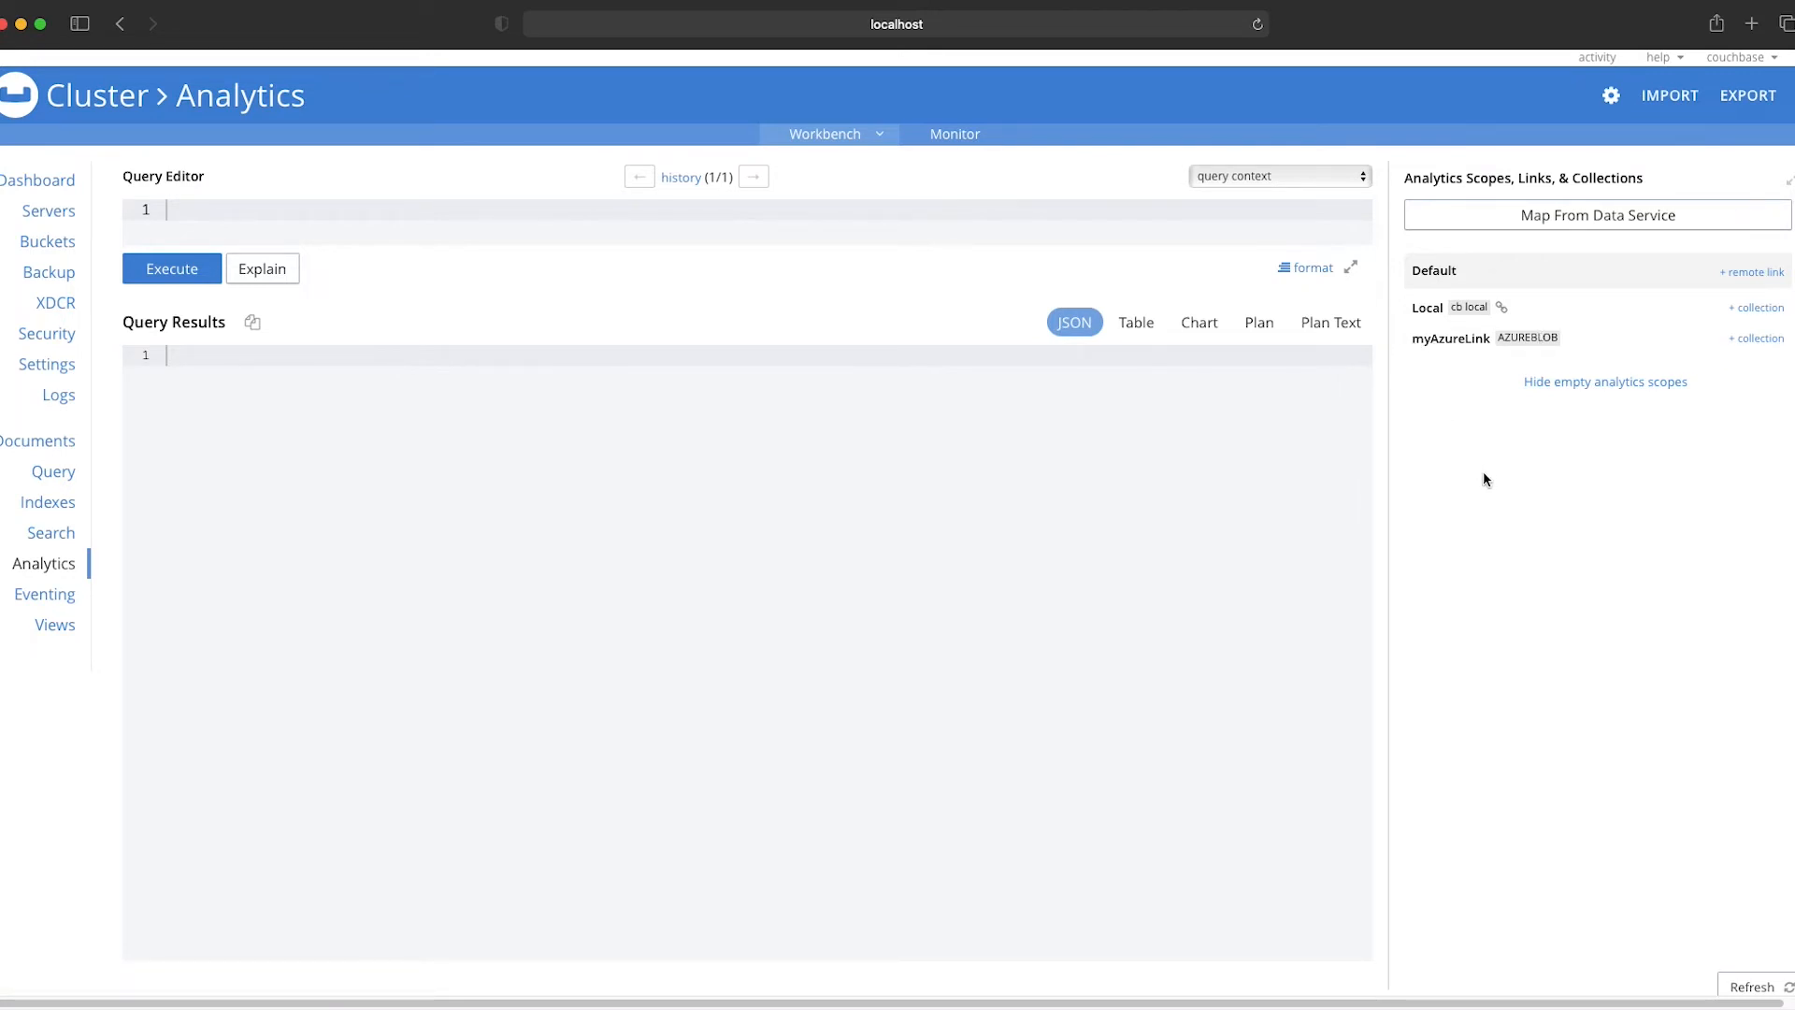
Step: Start a new analytics collection on myAzureLink, named myAzureCollection, with bucket name cbas-playground
click(1760, 341)
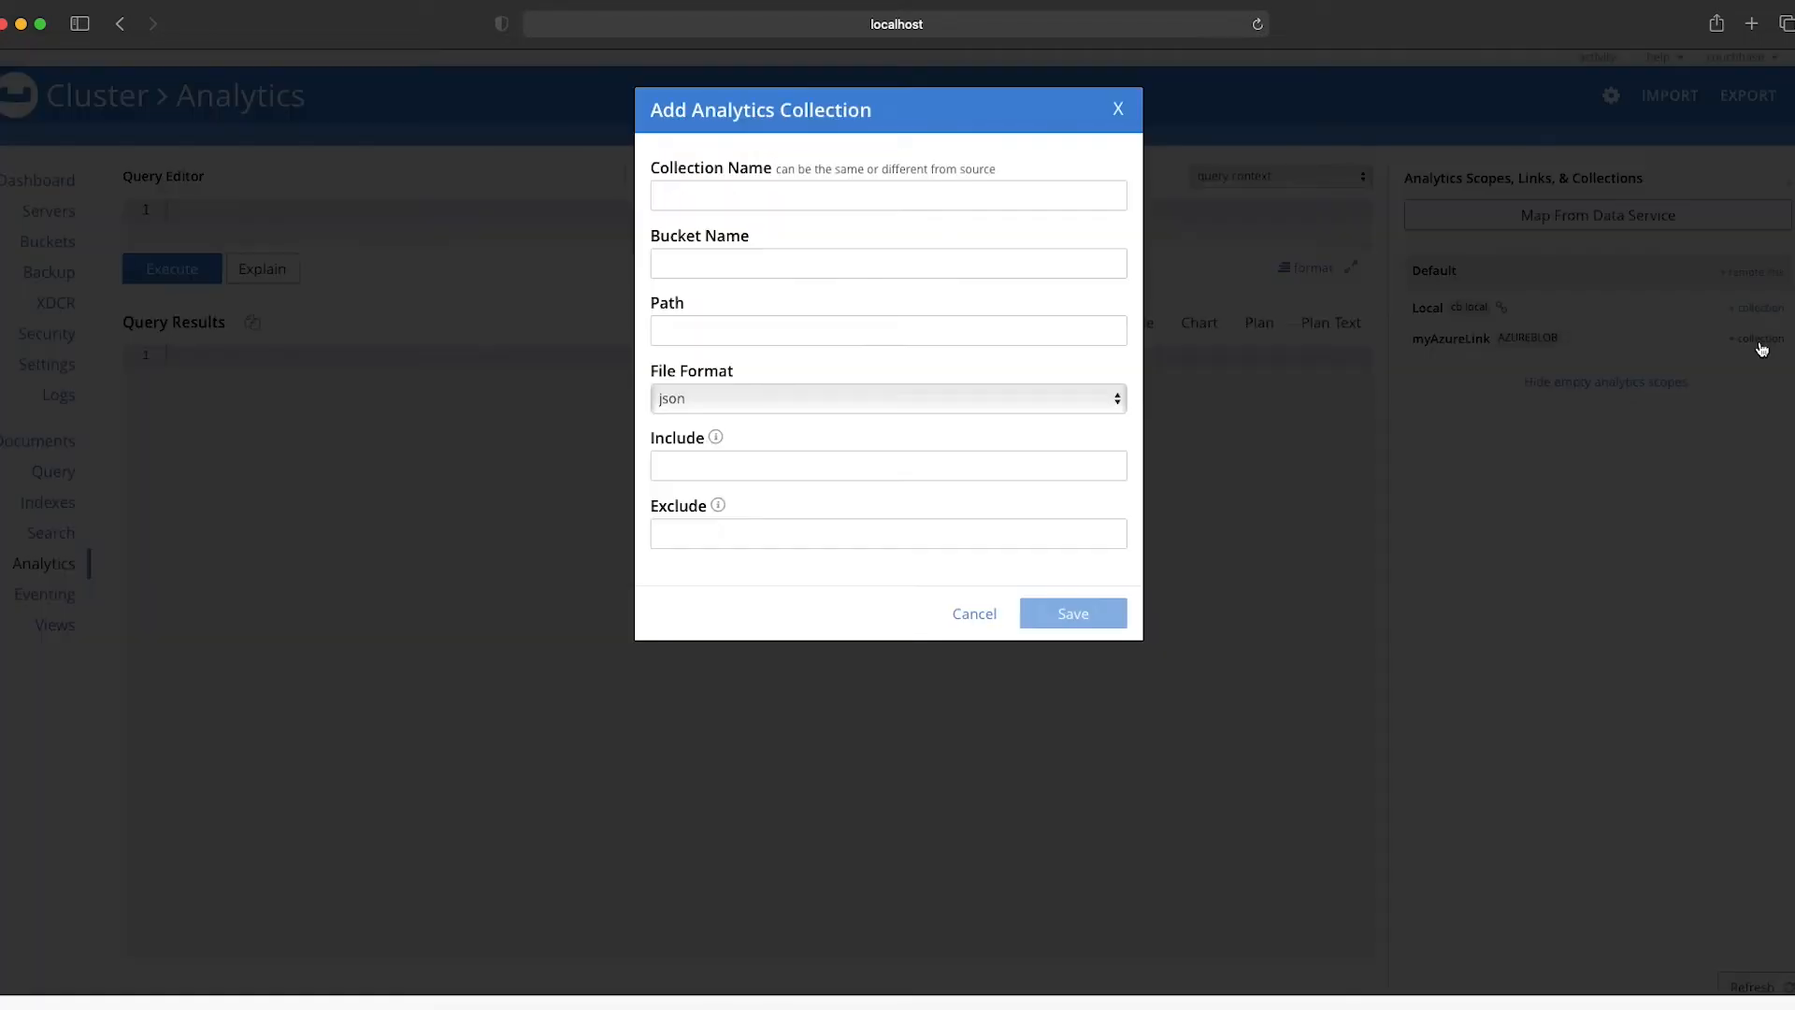
click(726, 202)
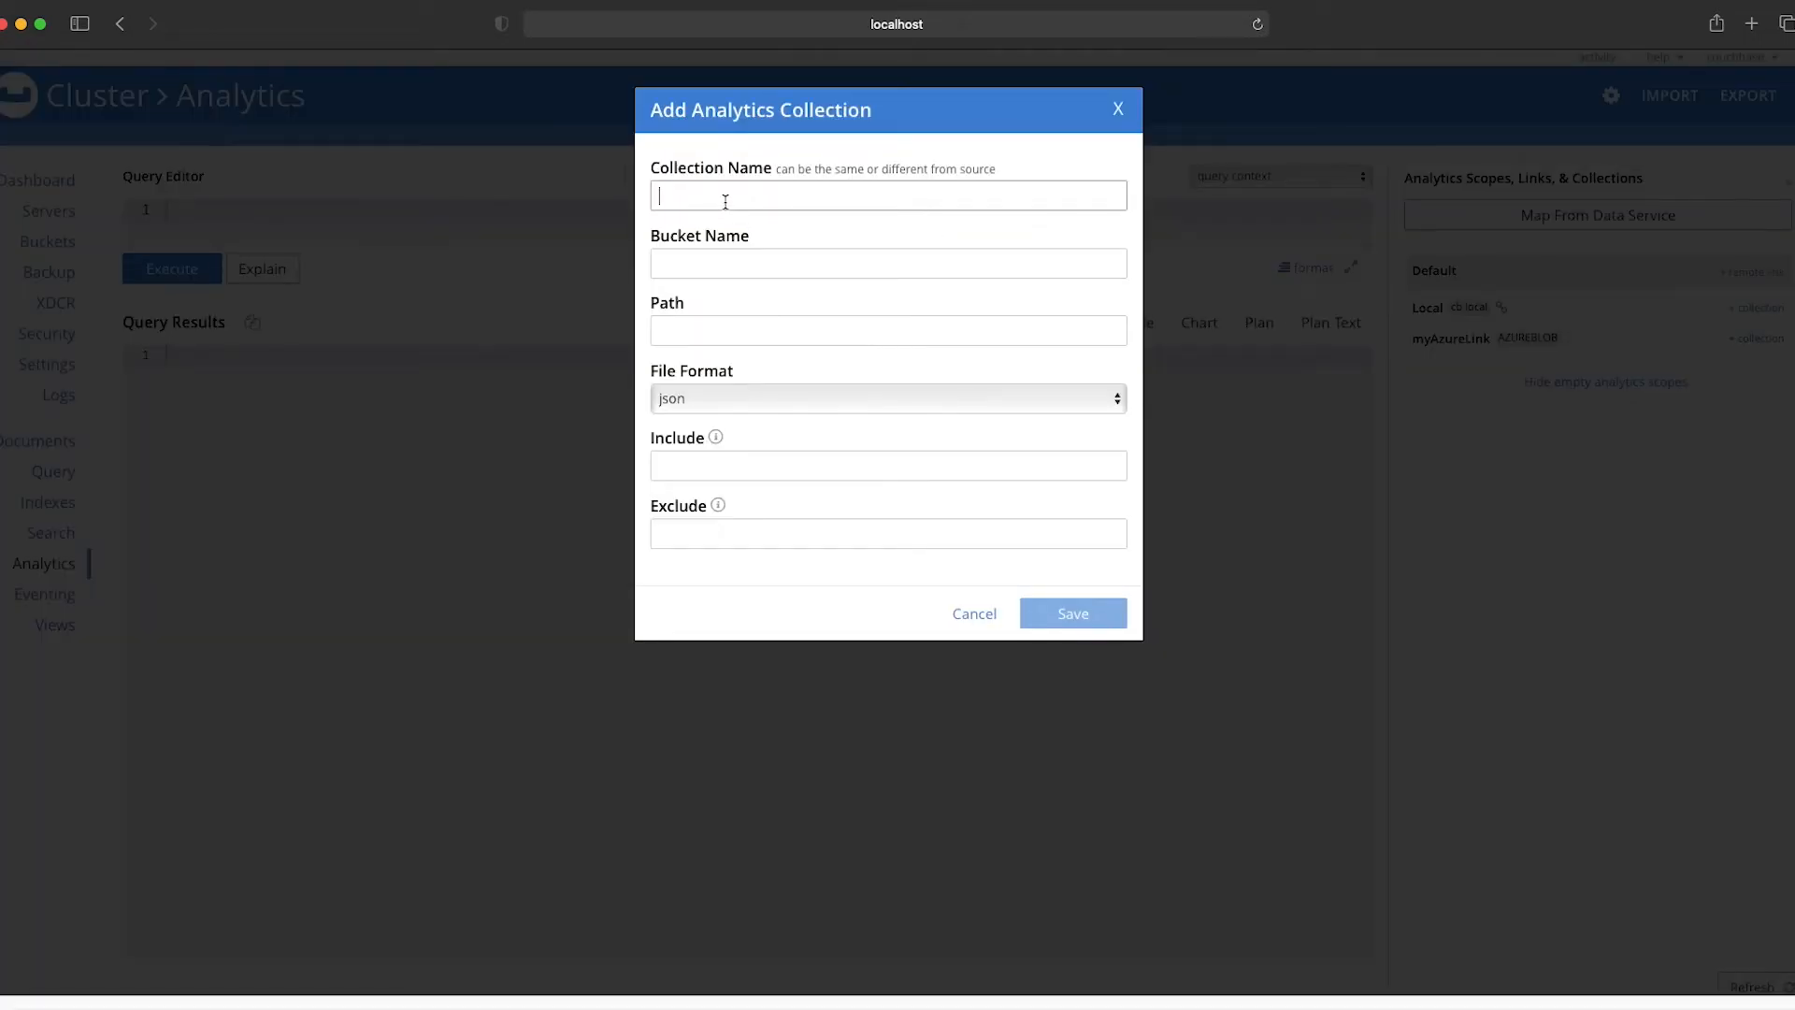
text(myAzureCollection)
click(775, 260)
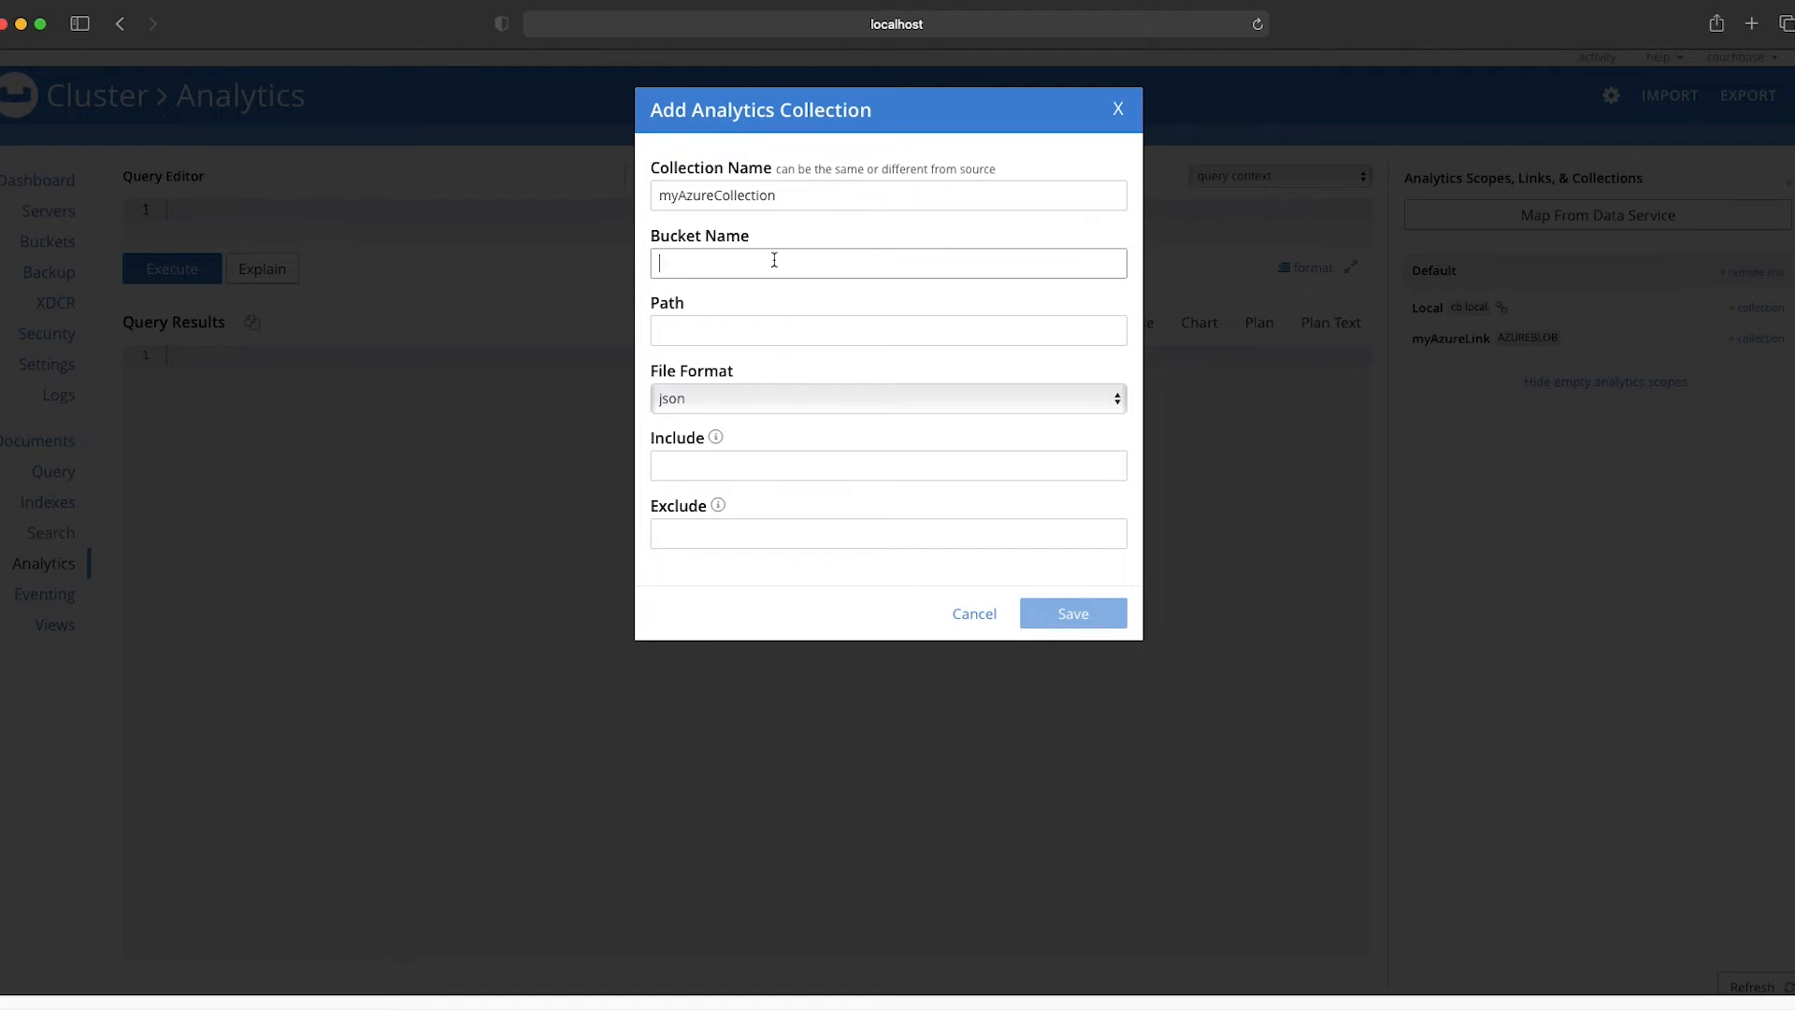
text(cbas-p)
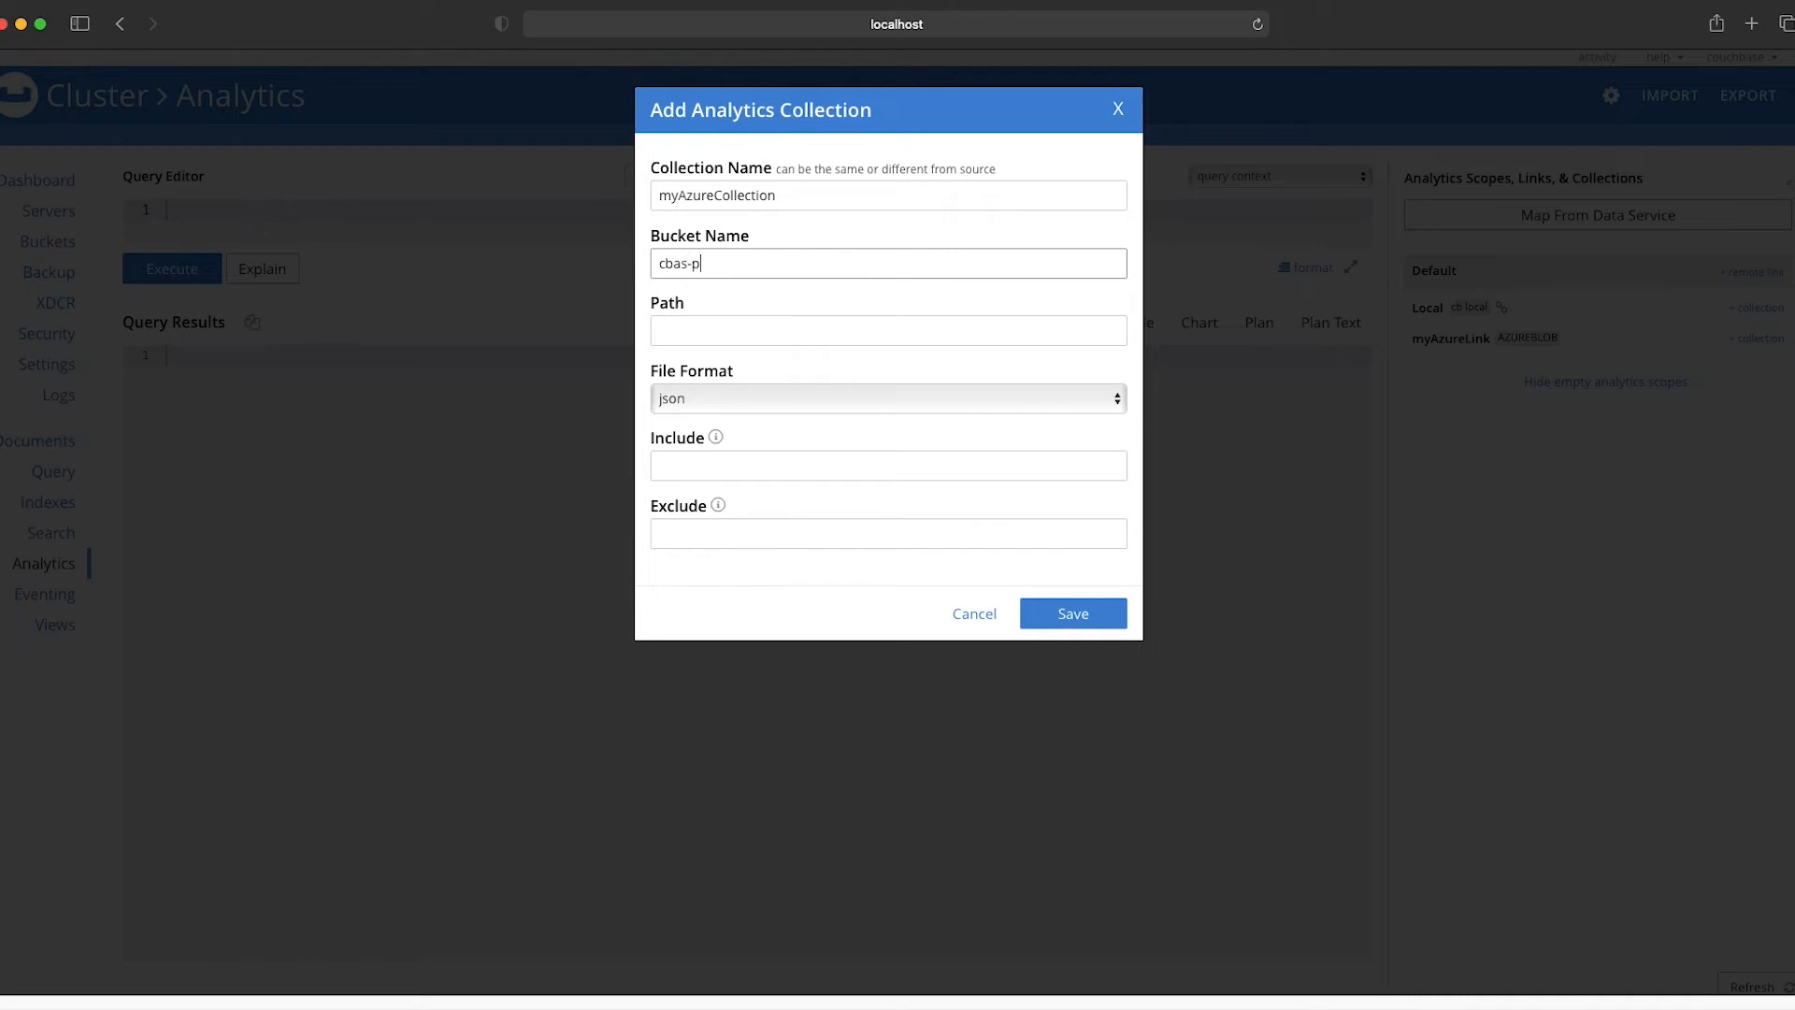
text(layground)
Step: Set the collection's path to json-data/beer-sample, keep json as the file format, and save the collection
click(725, 324)
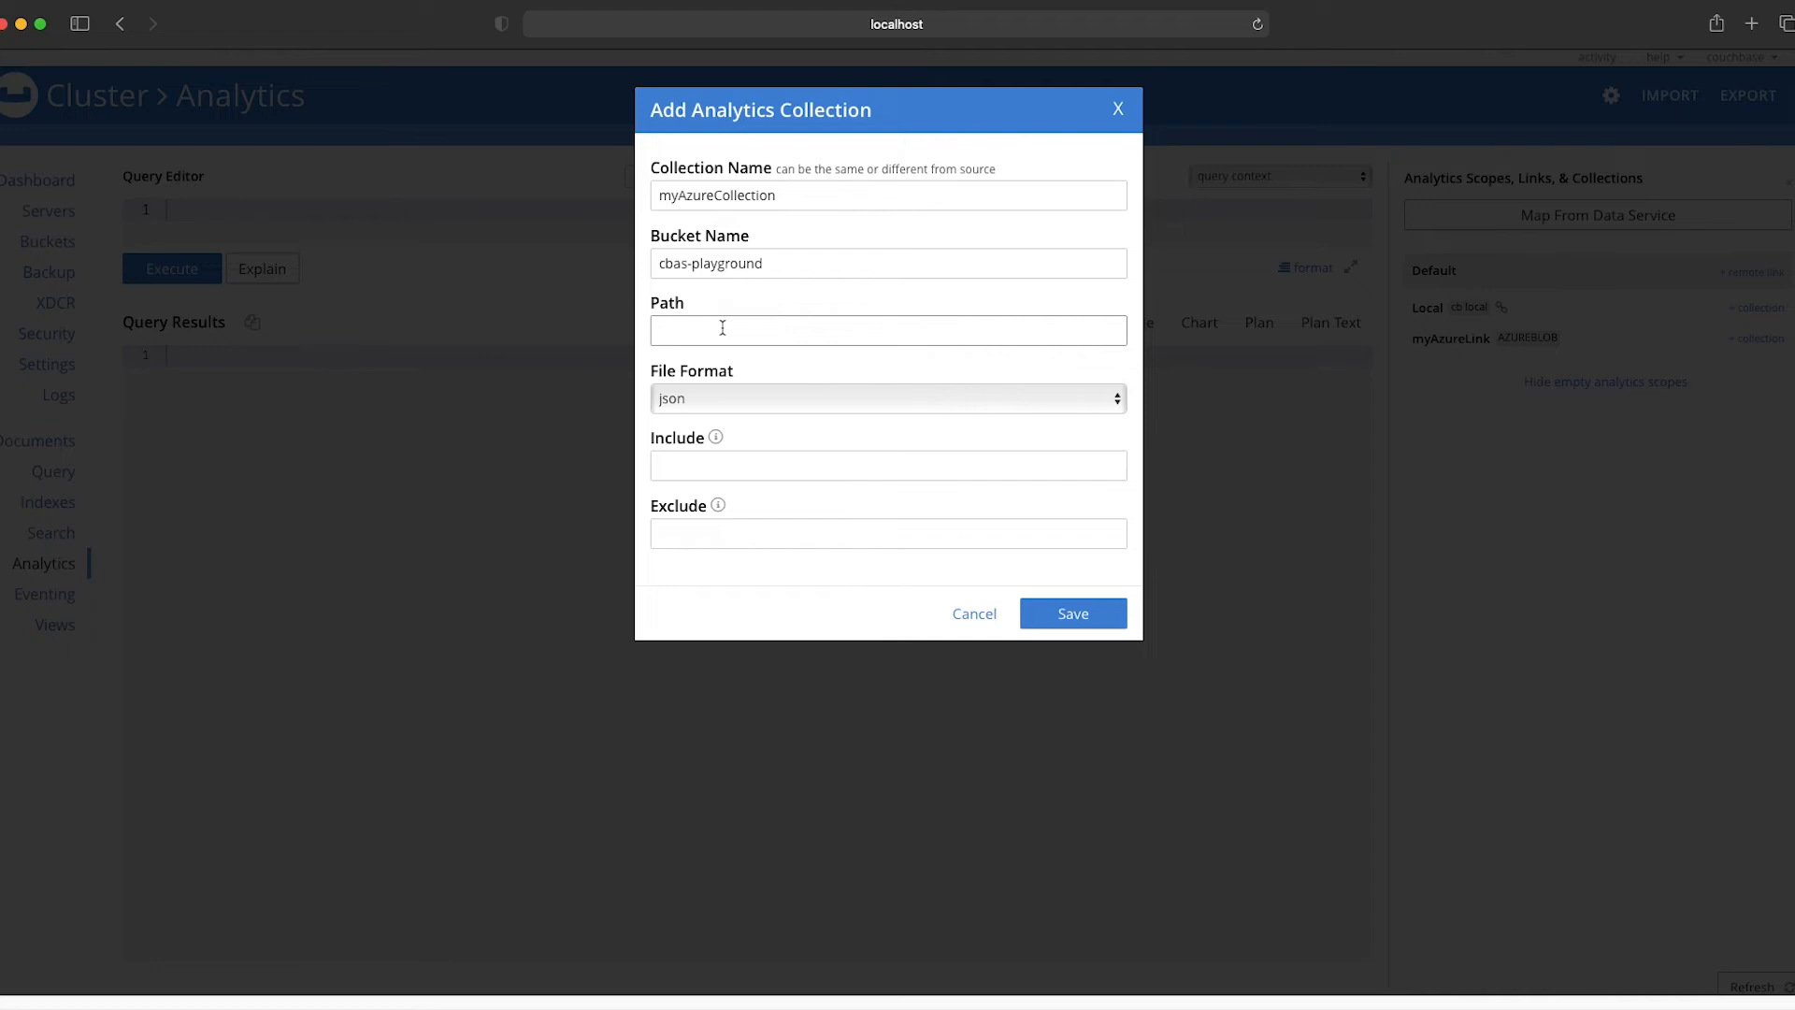
text(json-data/beer-sample)
click(1098, 401)
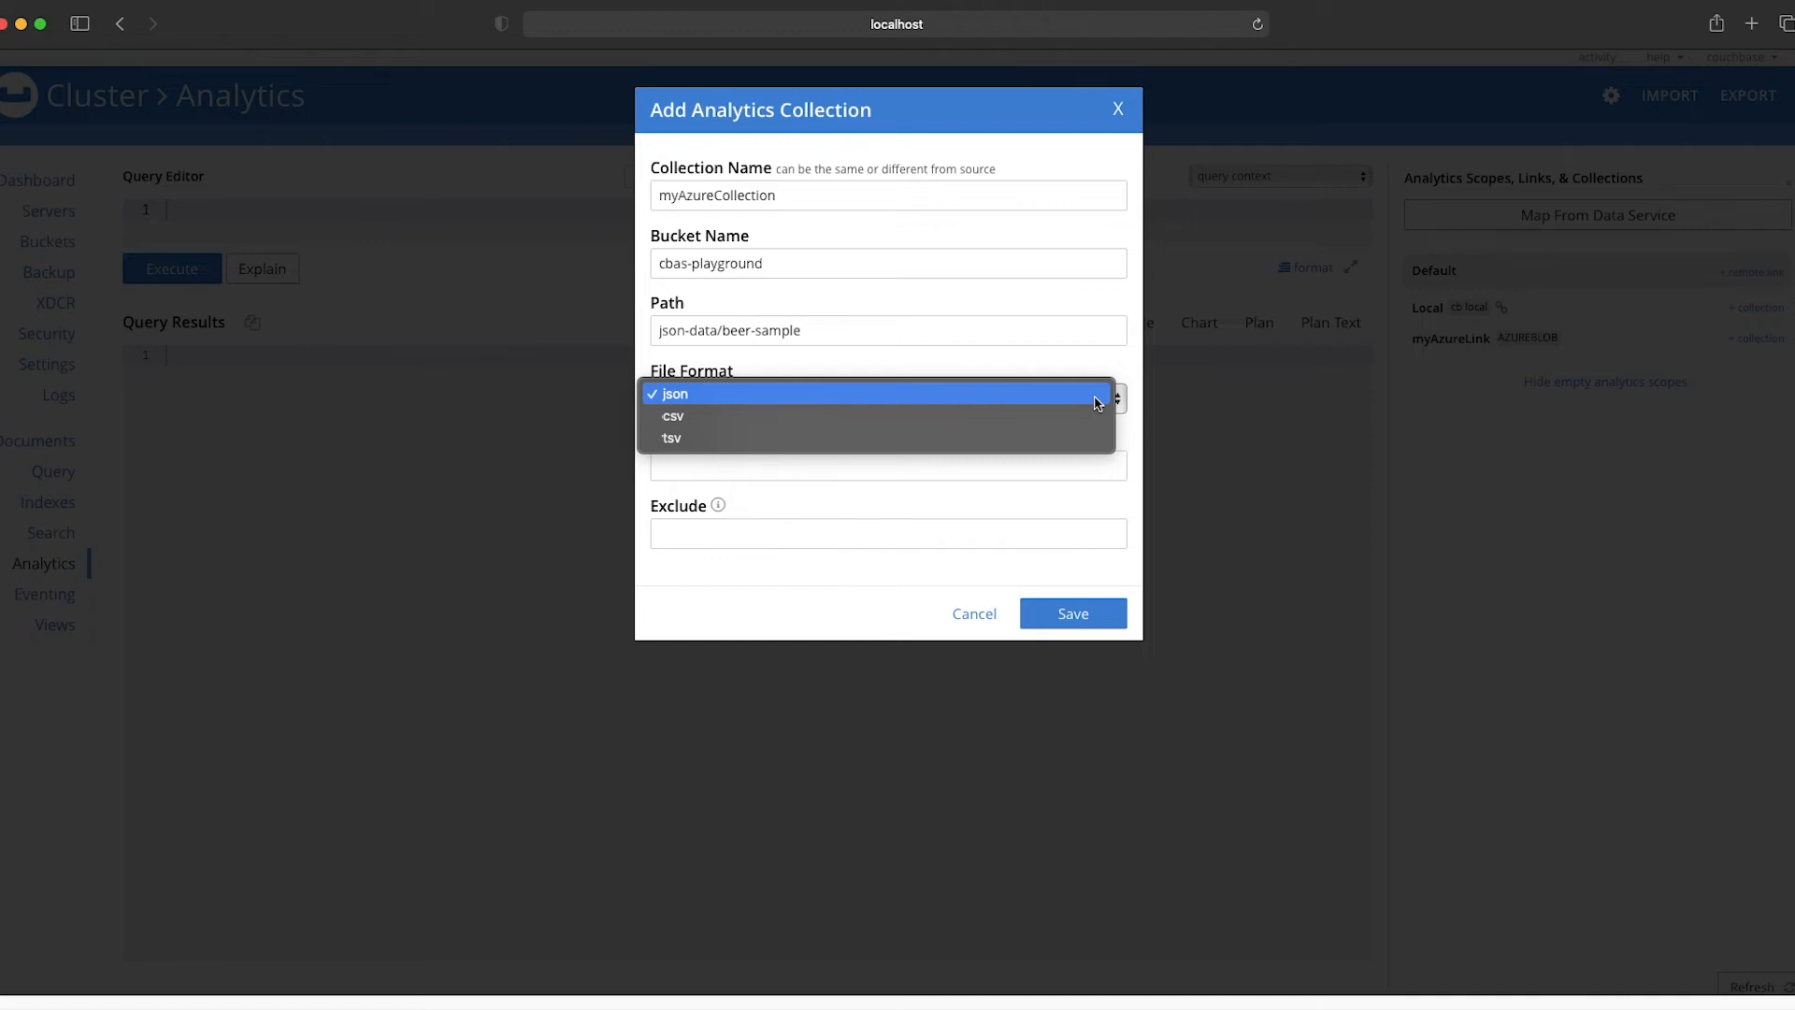
click(878, 394)
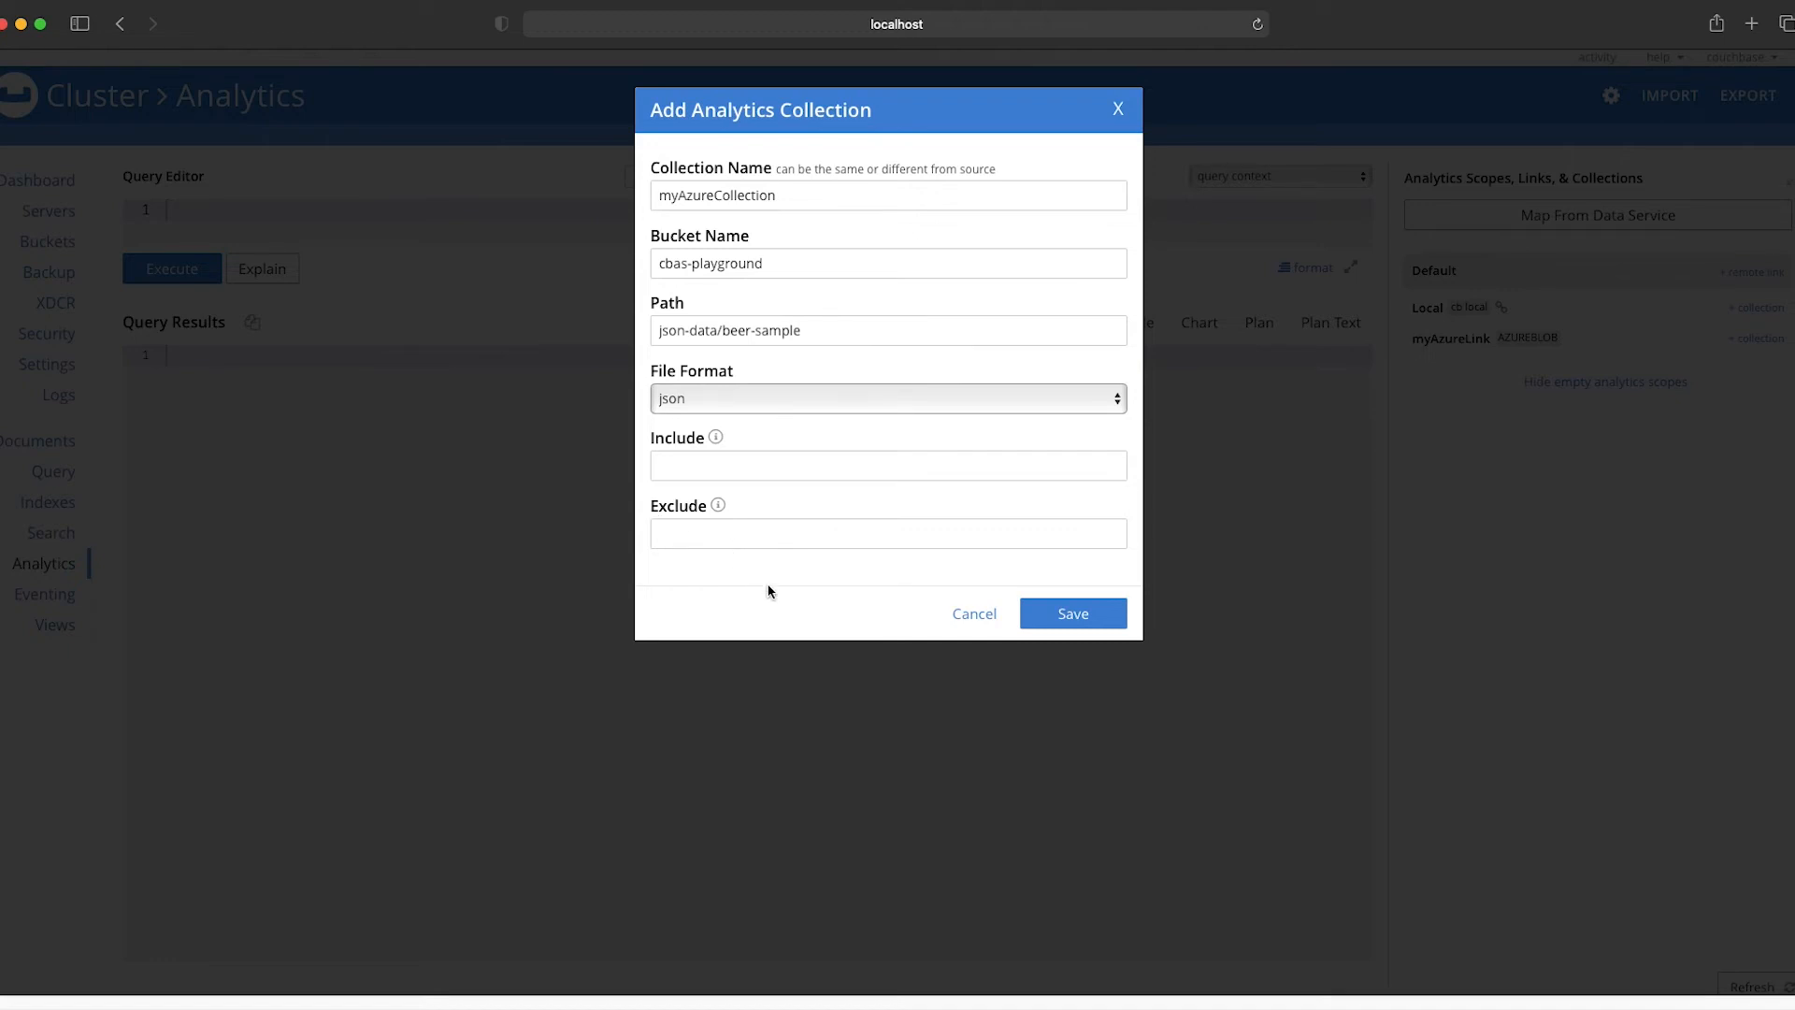
click(1090, 615)
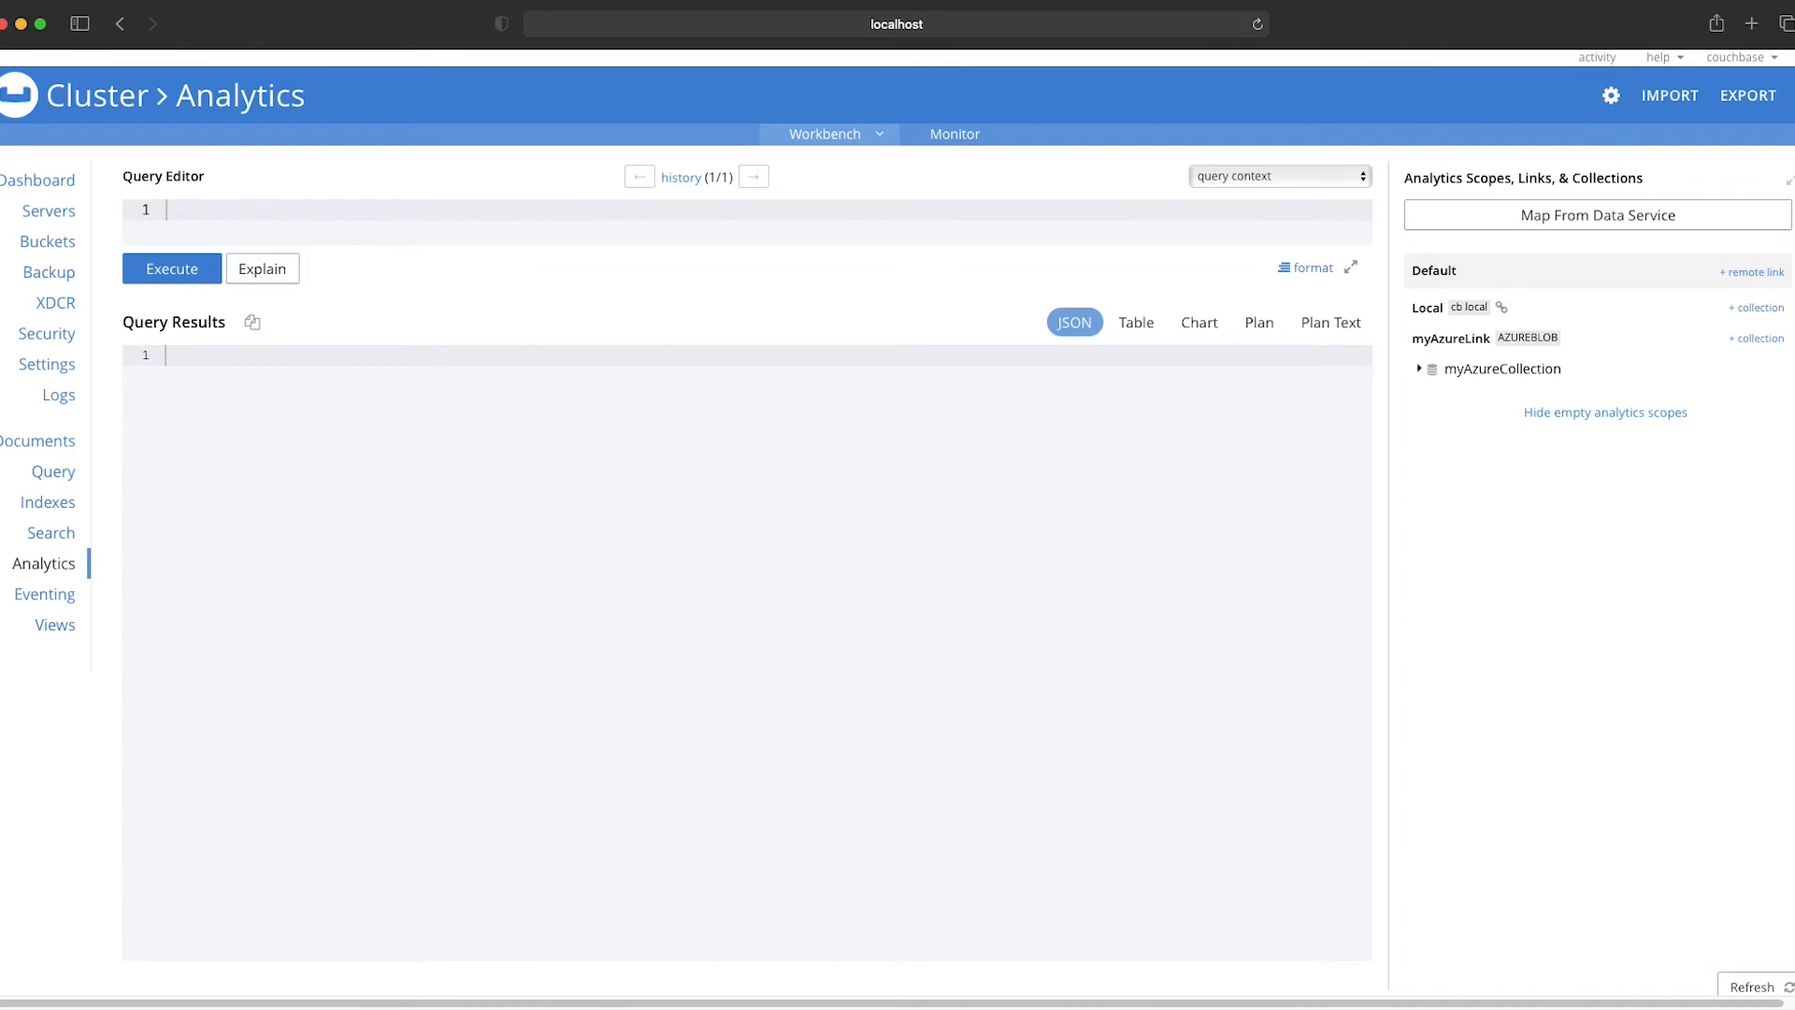
Step: Run the query SELECT count(*) FROM myAzureCollection; to count the collection's documents
click(391, 205)
text(SELECT count(*) FROM myAzureCollection;)
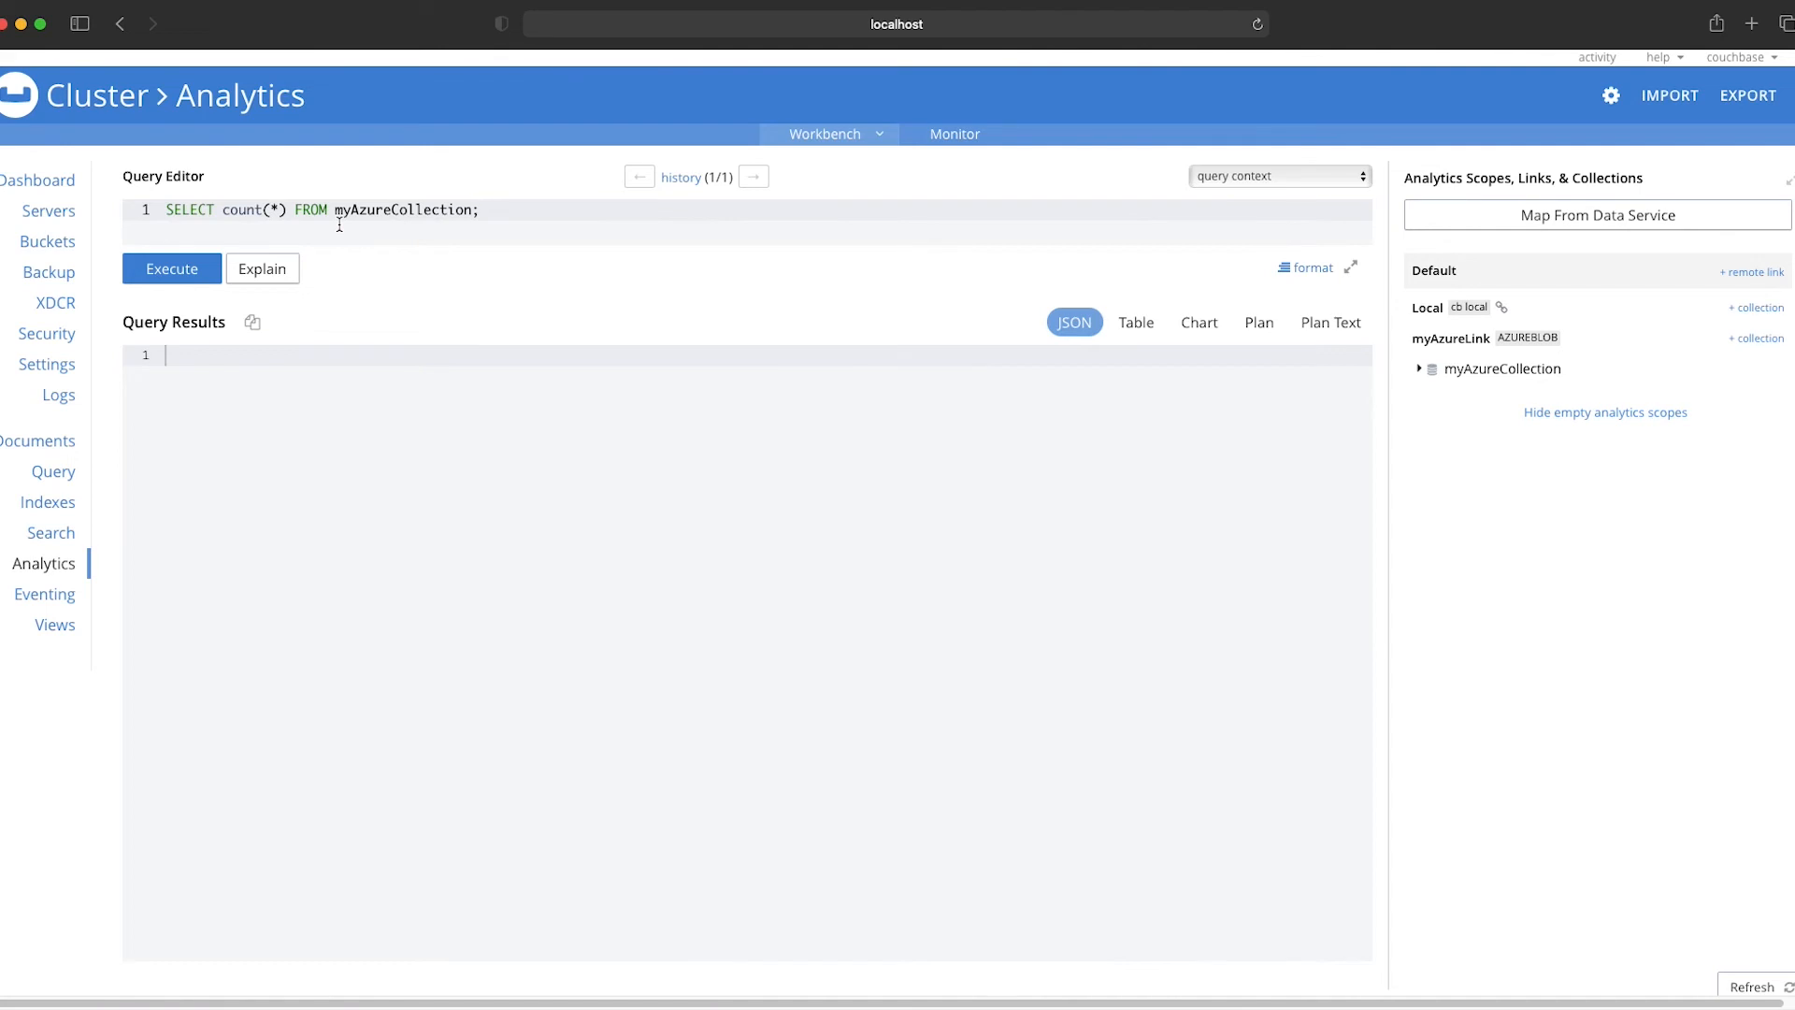
click(161, 268)
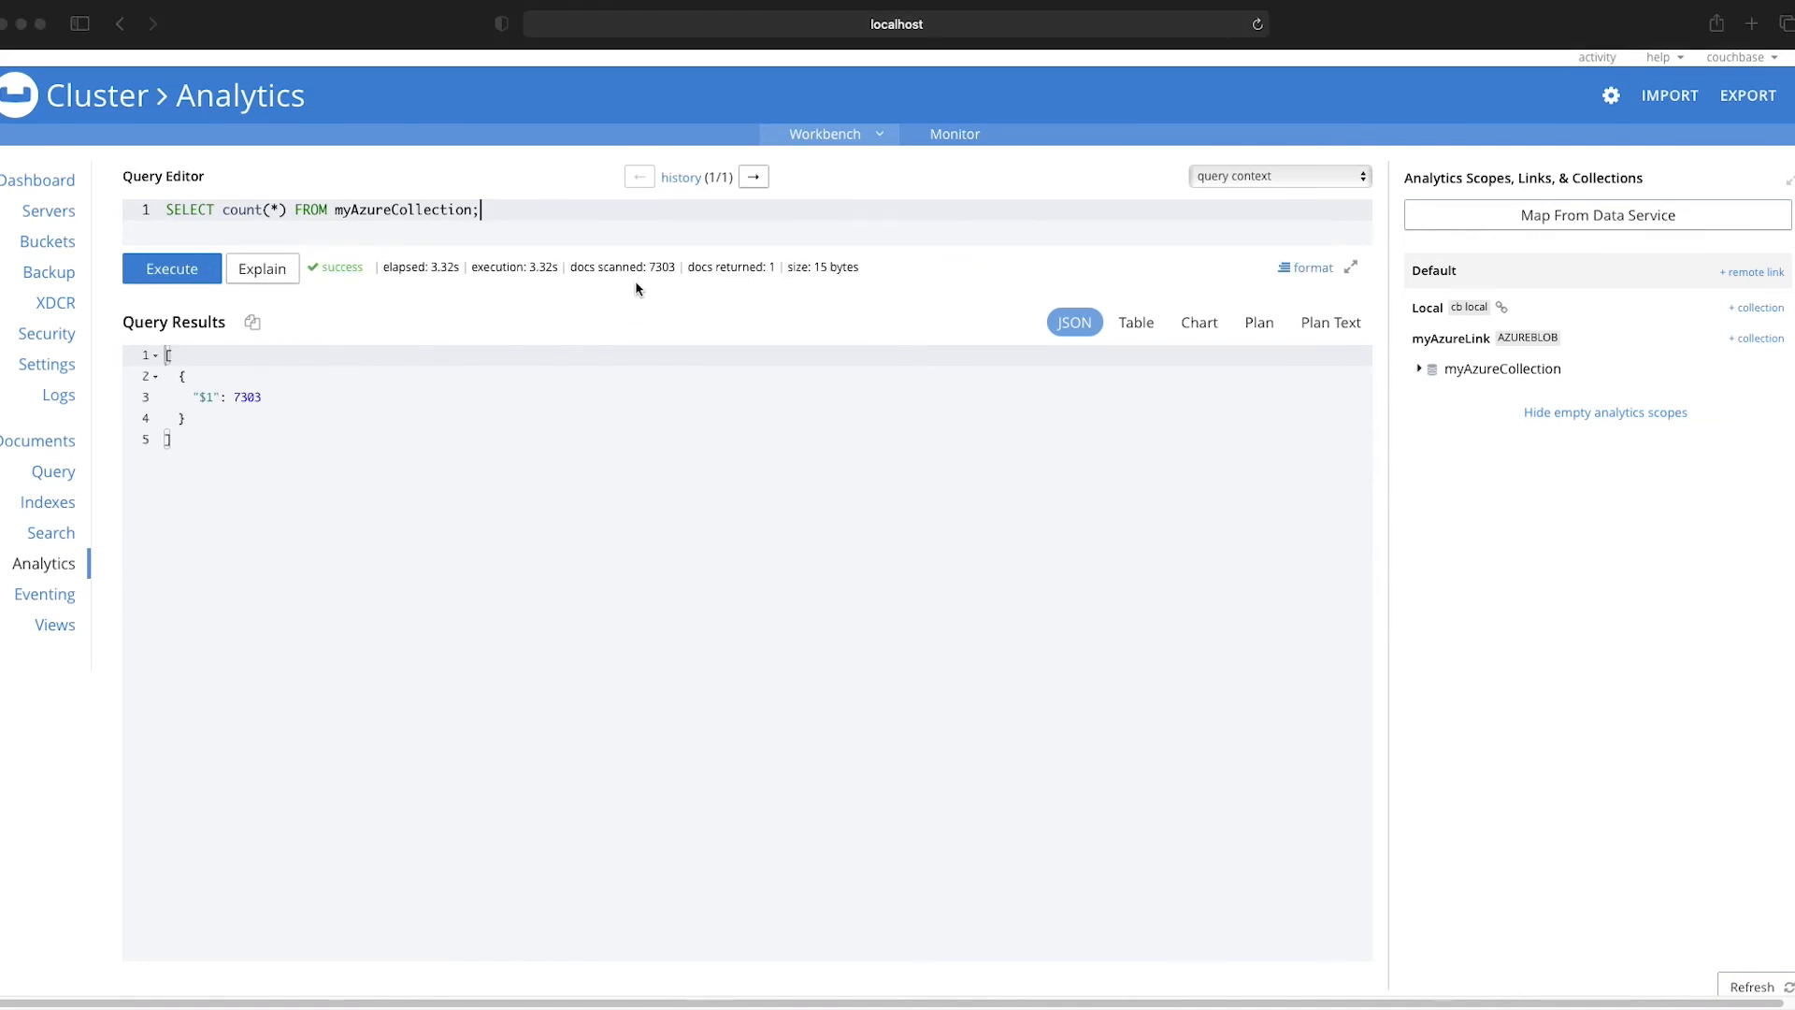
Step: Replace the count query with SELECT * FROM myAzureCollection; and run it
click(566, 212)
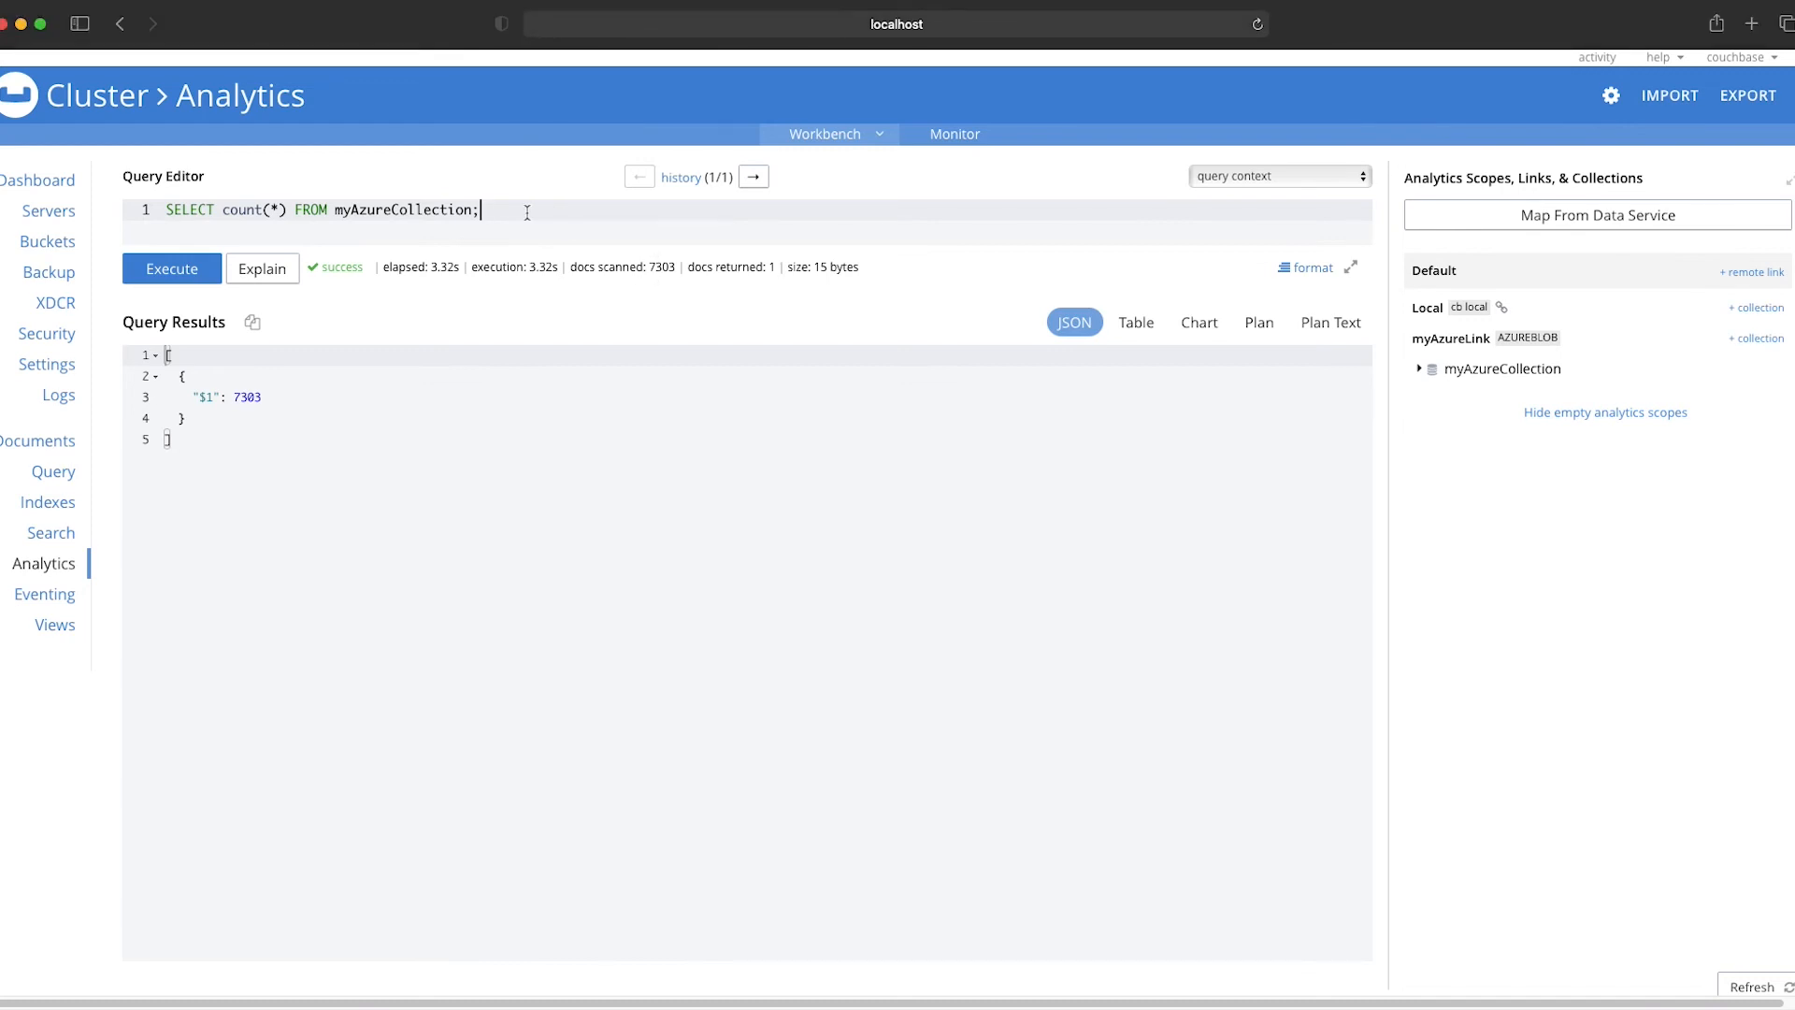
drag(574, 214, 160, 207)
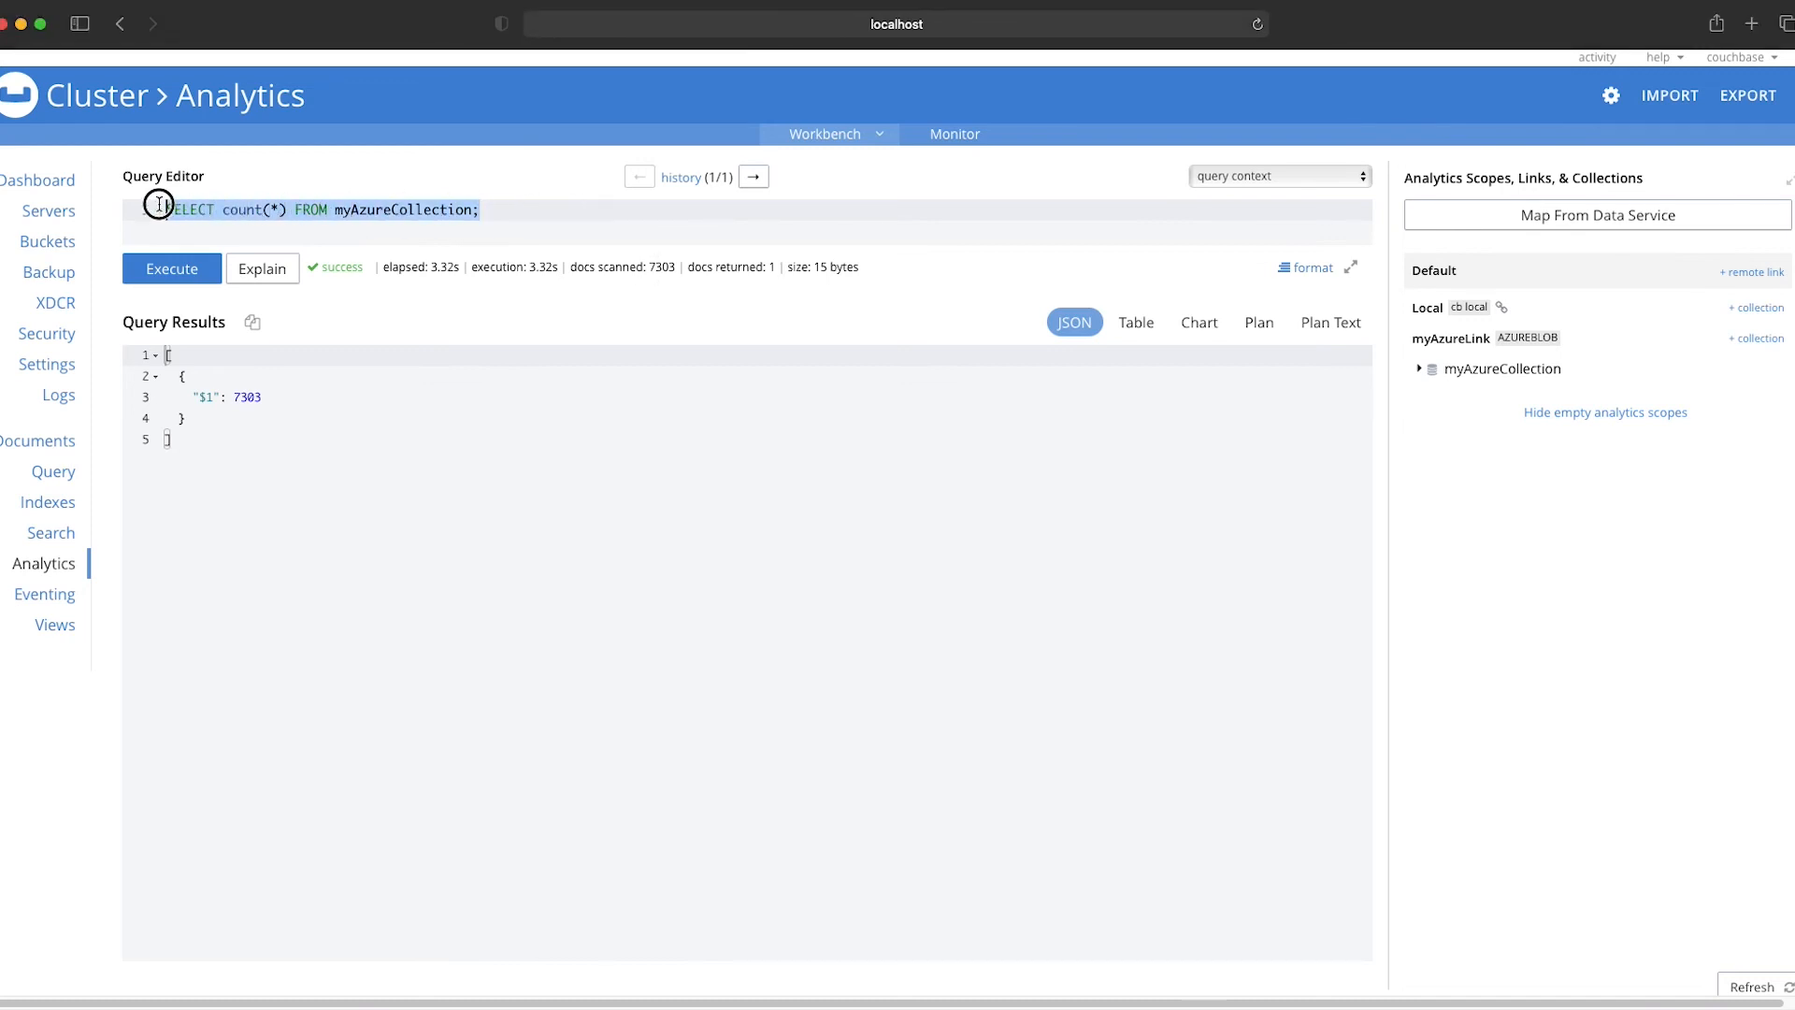
text(SELECT * FROM myAzureCollection;)
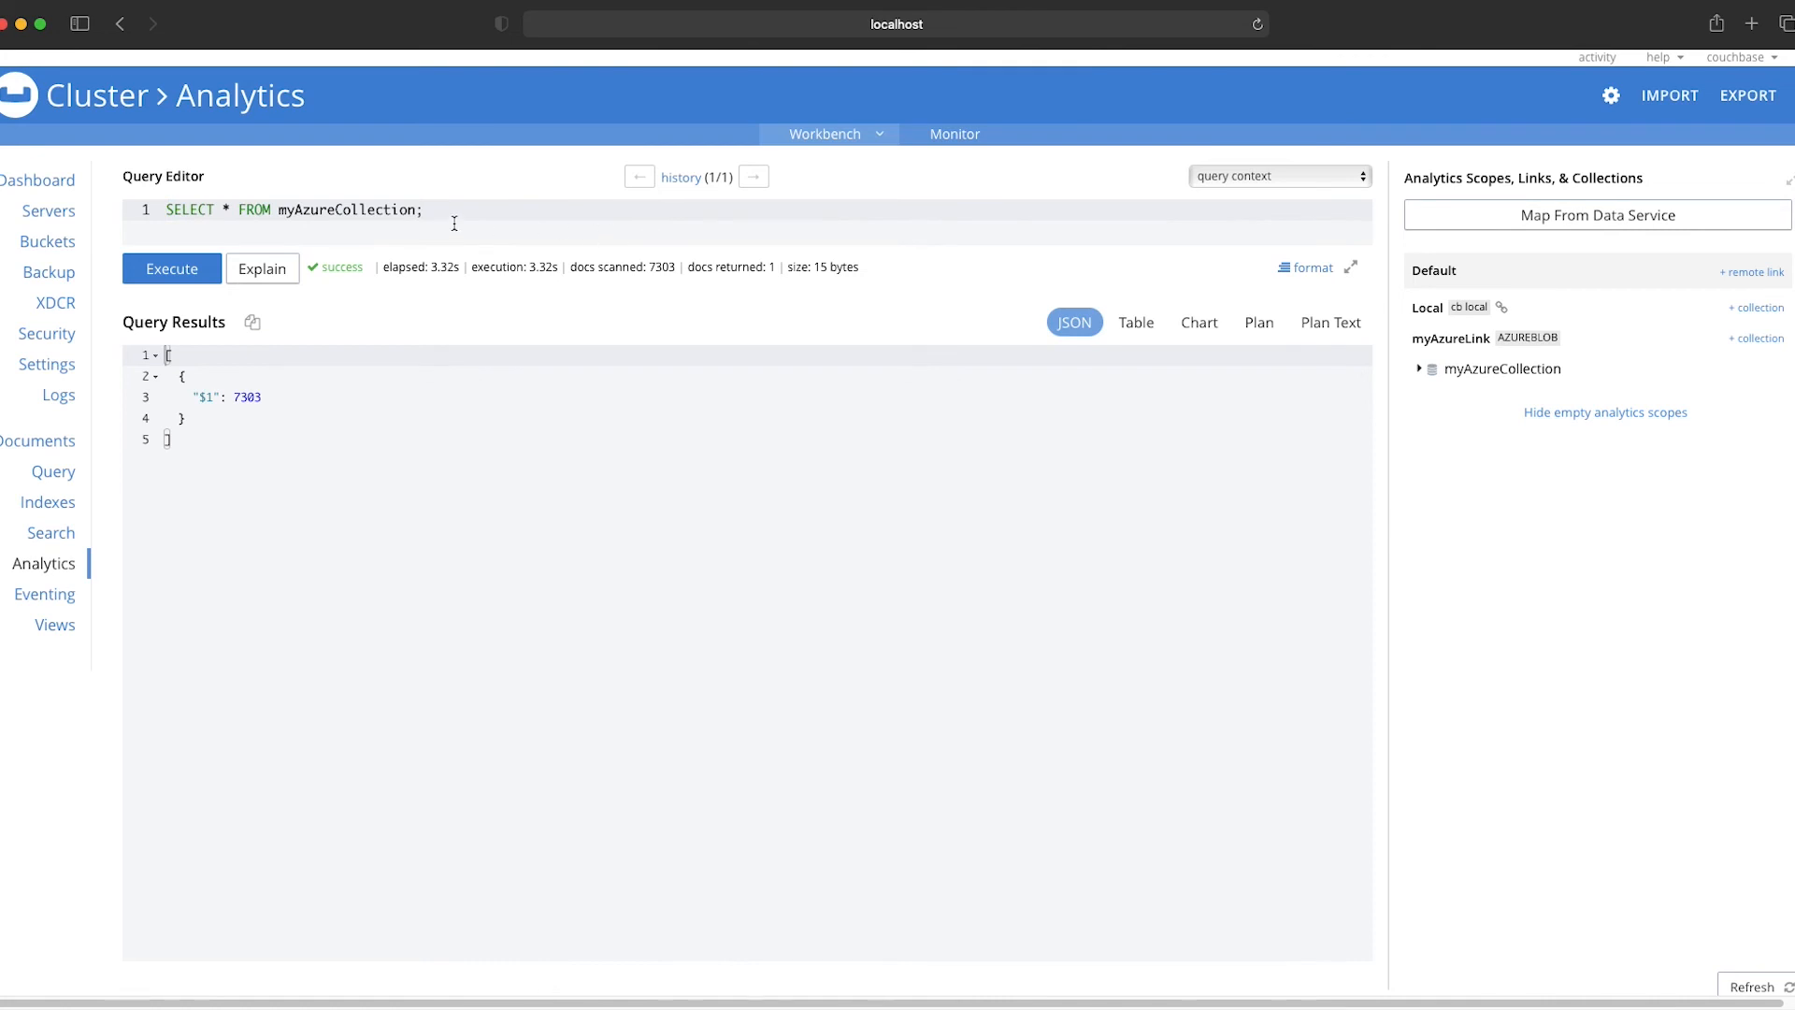
click(190, 271)
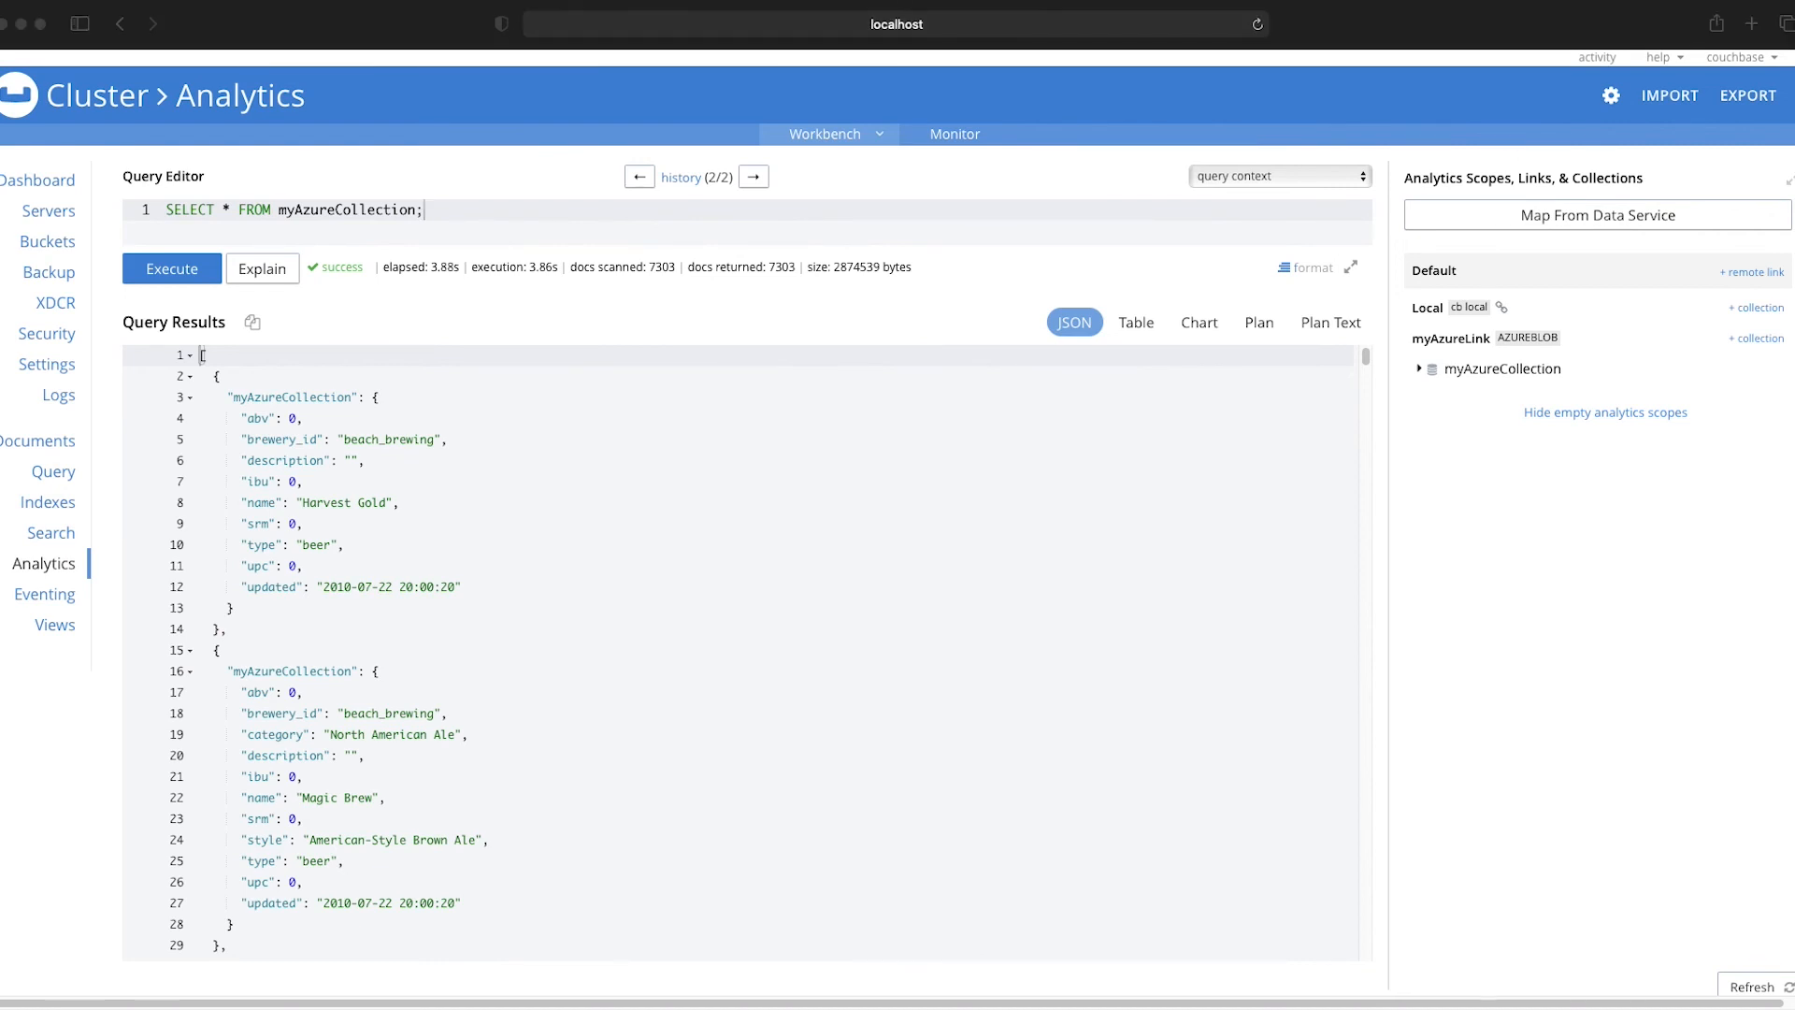
Step: Replace the query with SELECT * FROM myAzureCollection WHERE `type` = "beer"; and run it
click(465, 227)
drag(502, 207, 159, 203)
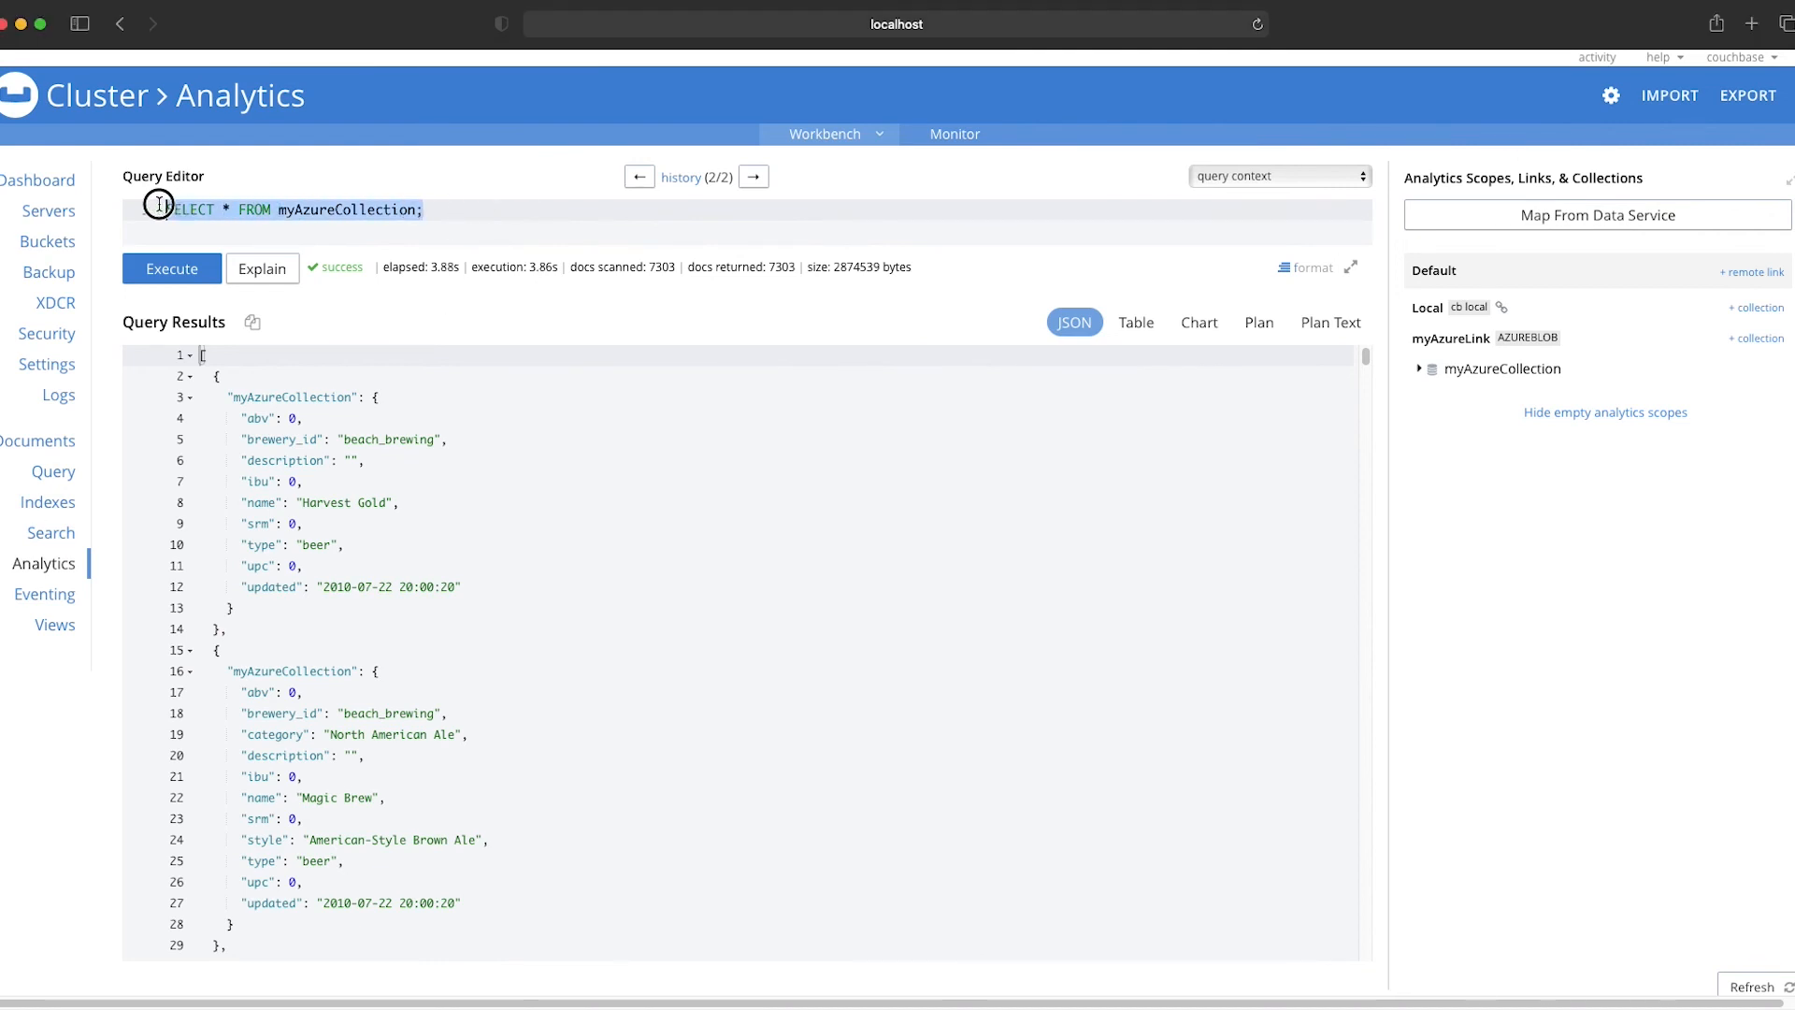
text(SELECT * FROM myAzureCollection WHERE `type` = "beer";)
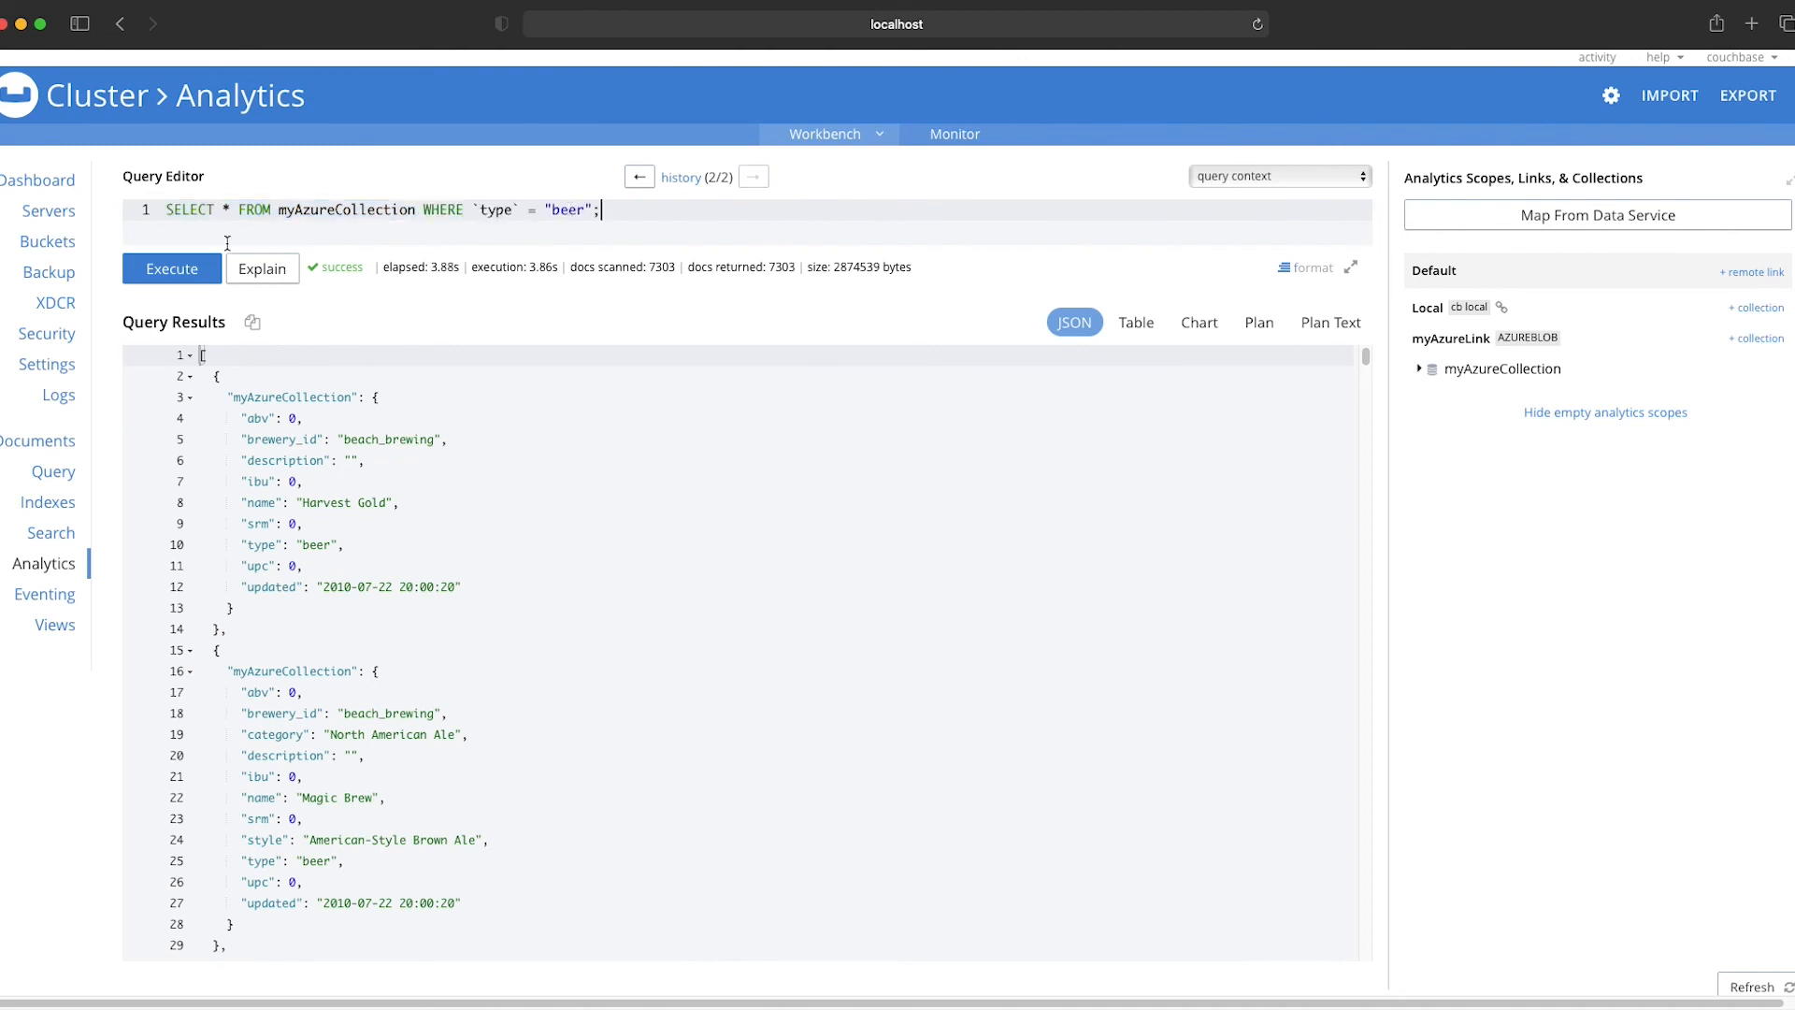
click(167, 270)
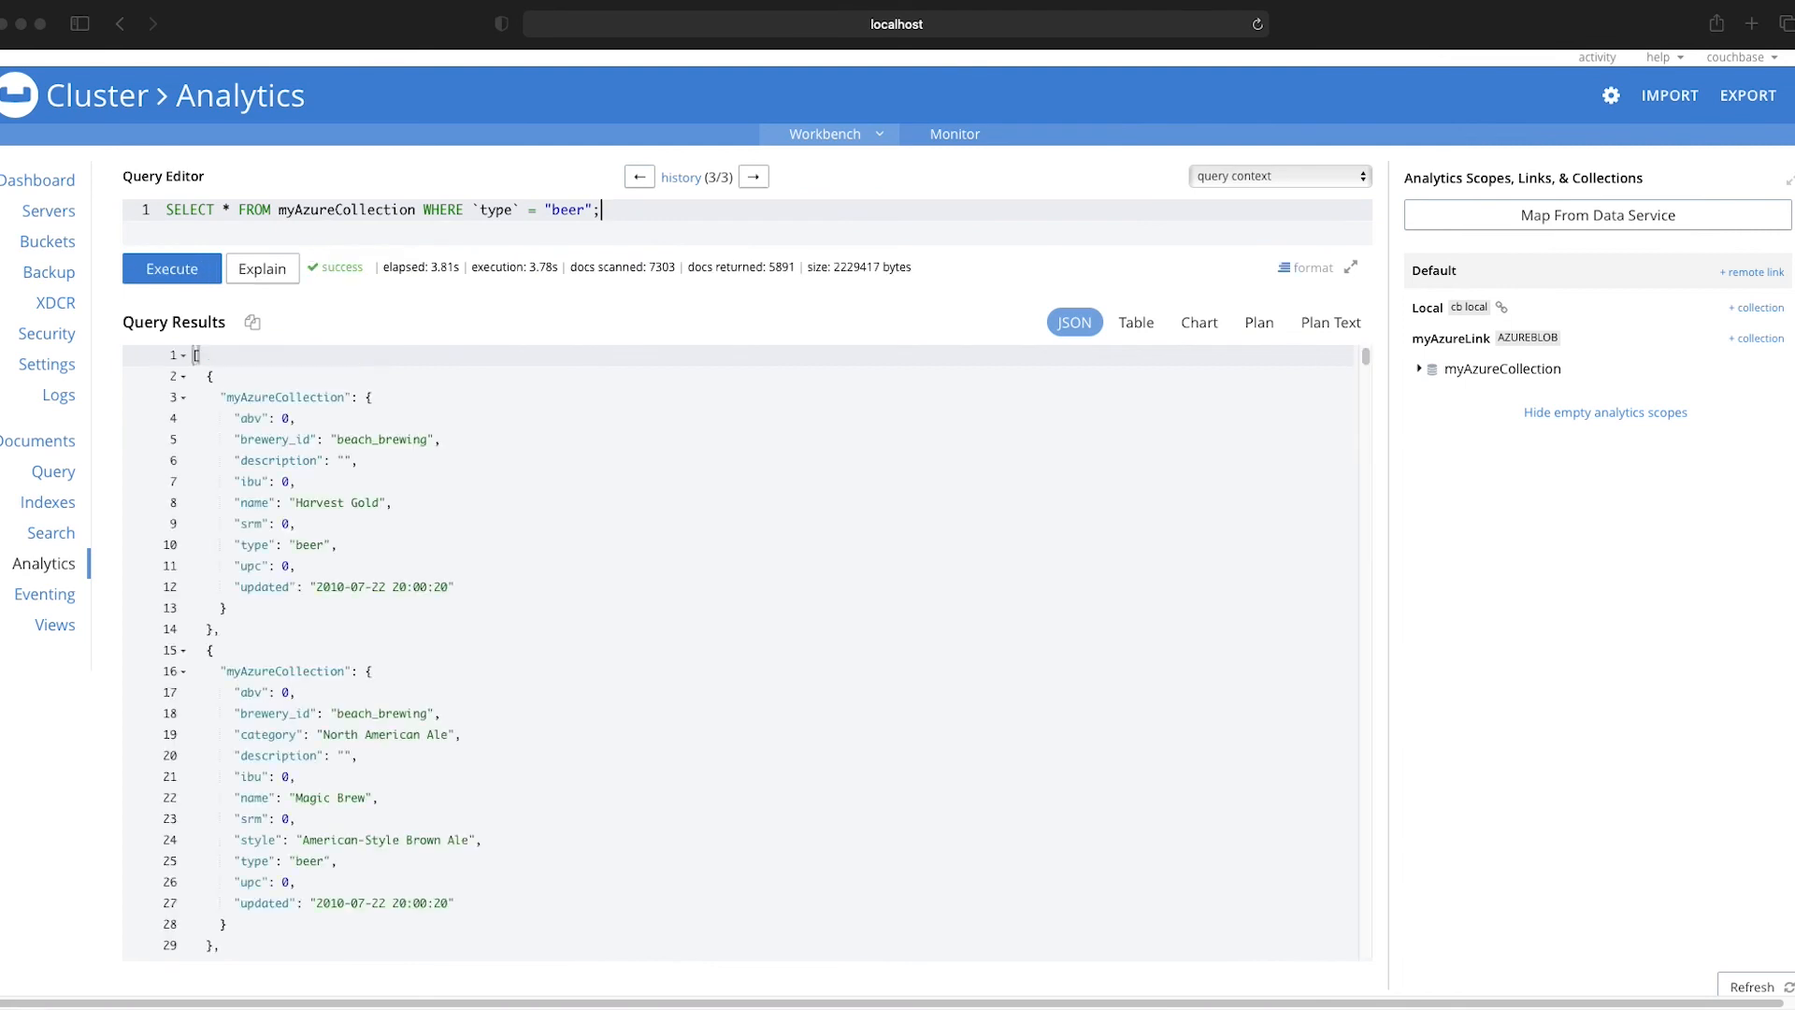
Step: Replace the query with SELECT count(*) FROM myAzureCollection WHERE `type` = "beer"; and run it to count the beer documents
click(664, 230)
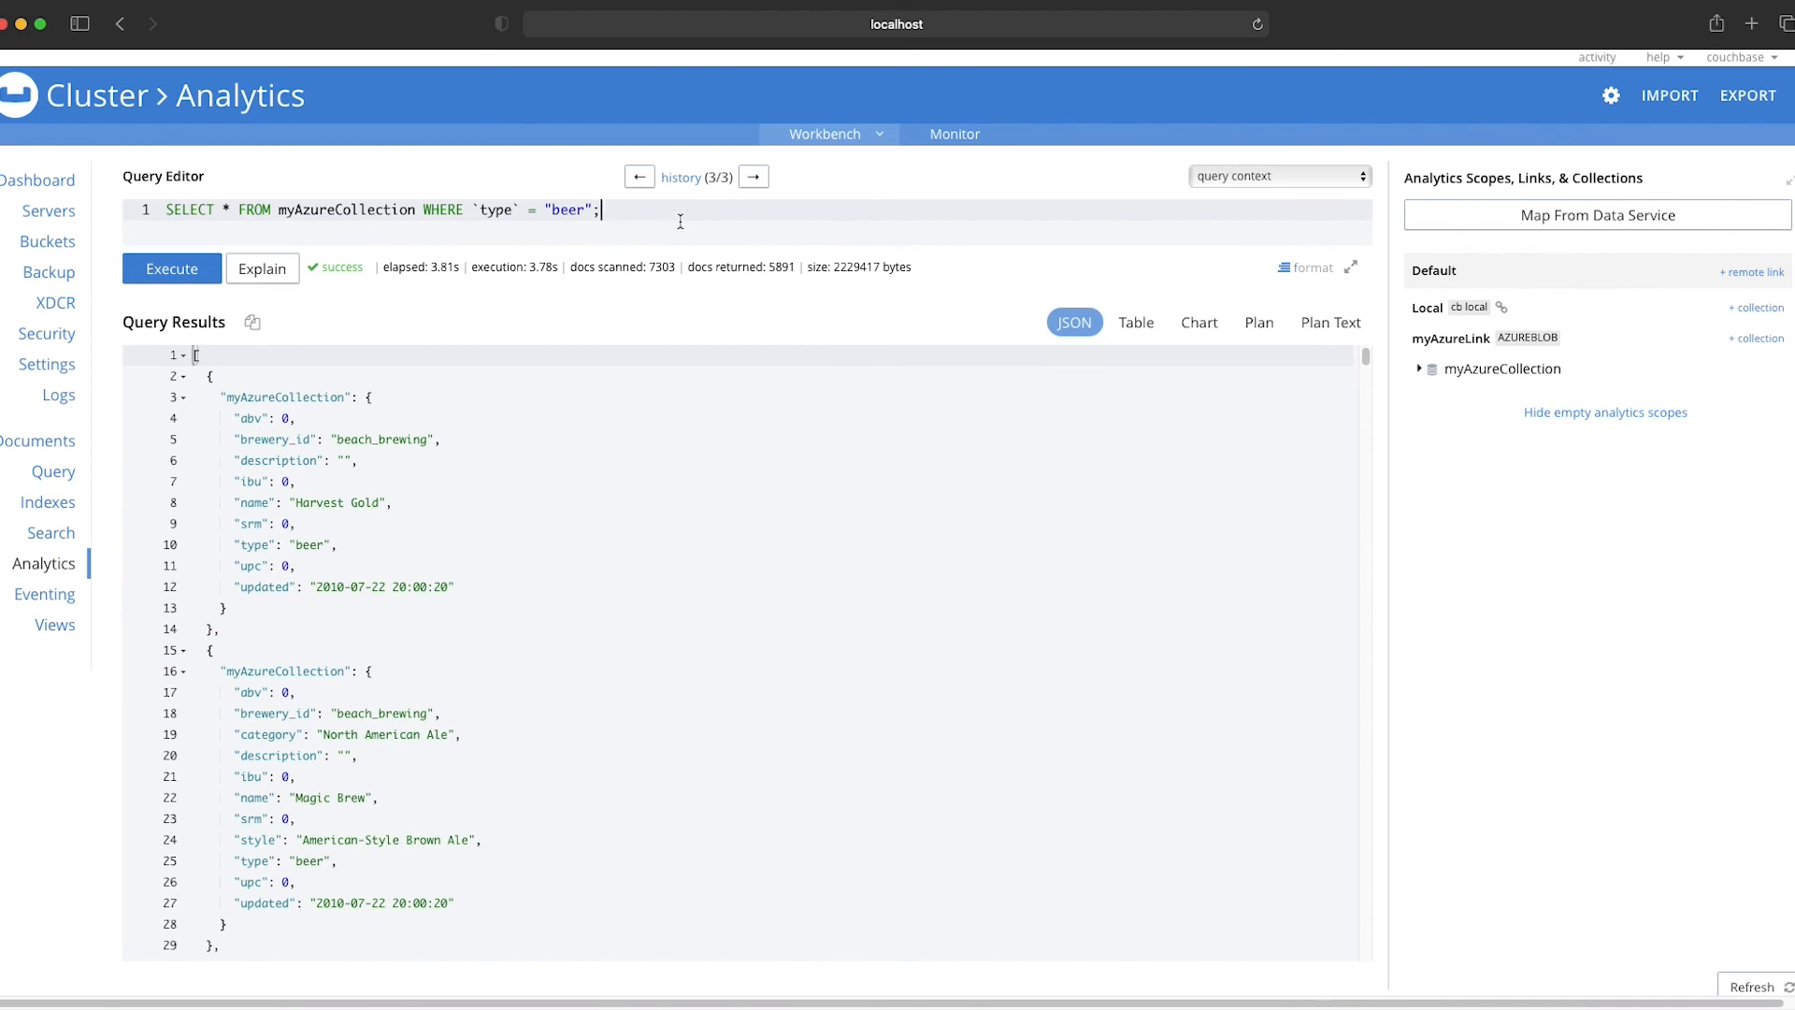
drag(644, 210, 160, 210)
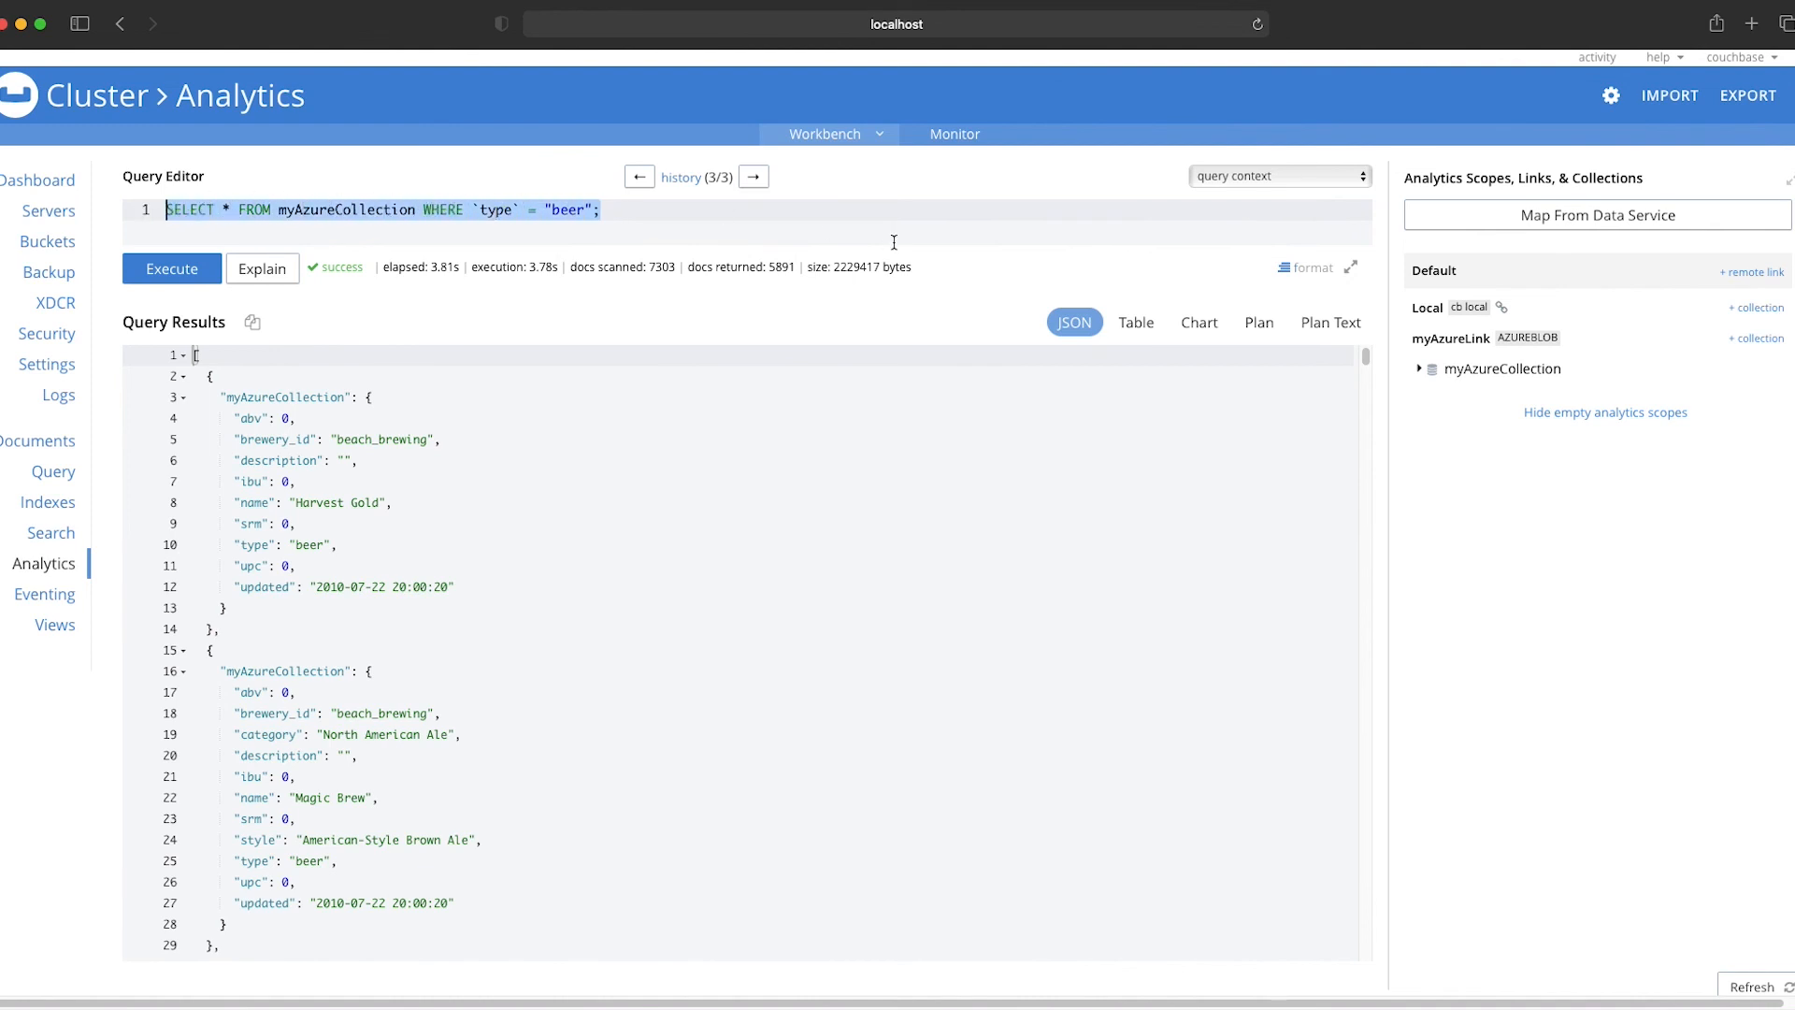
text(SELECT count(*) FROM myAzureCollection WHERE `type` = "beer";)
click(155, 265)
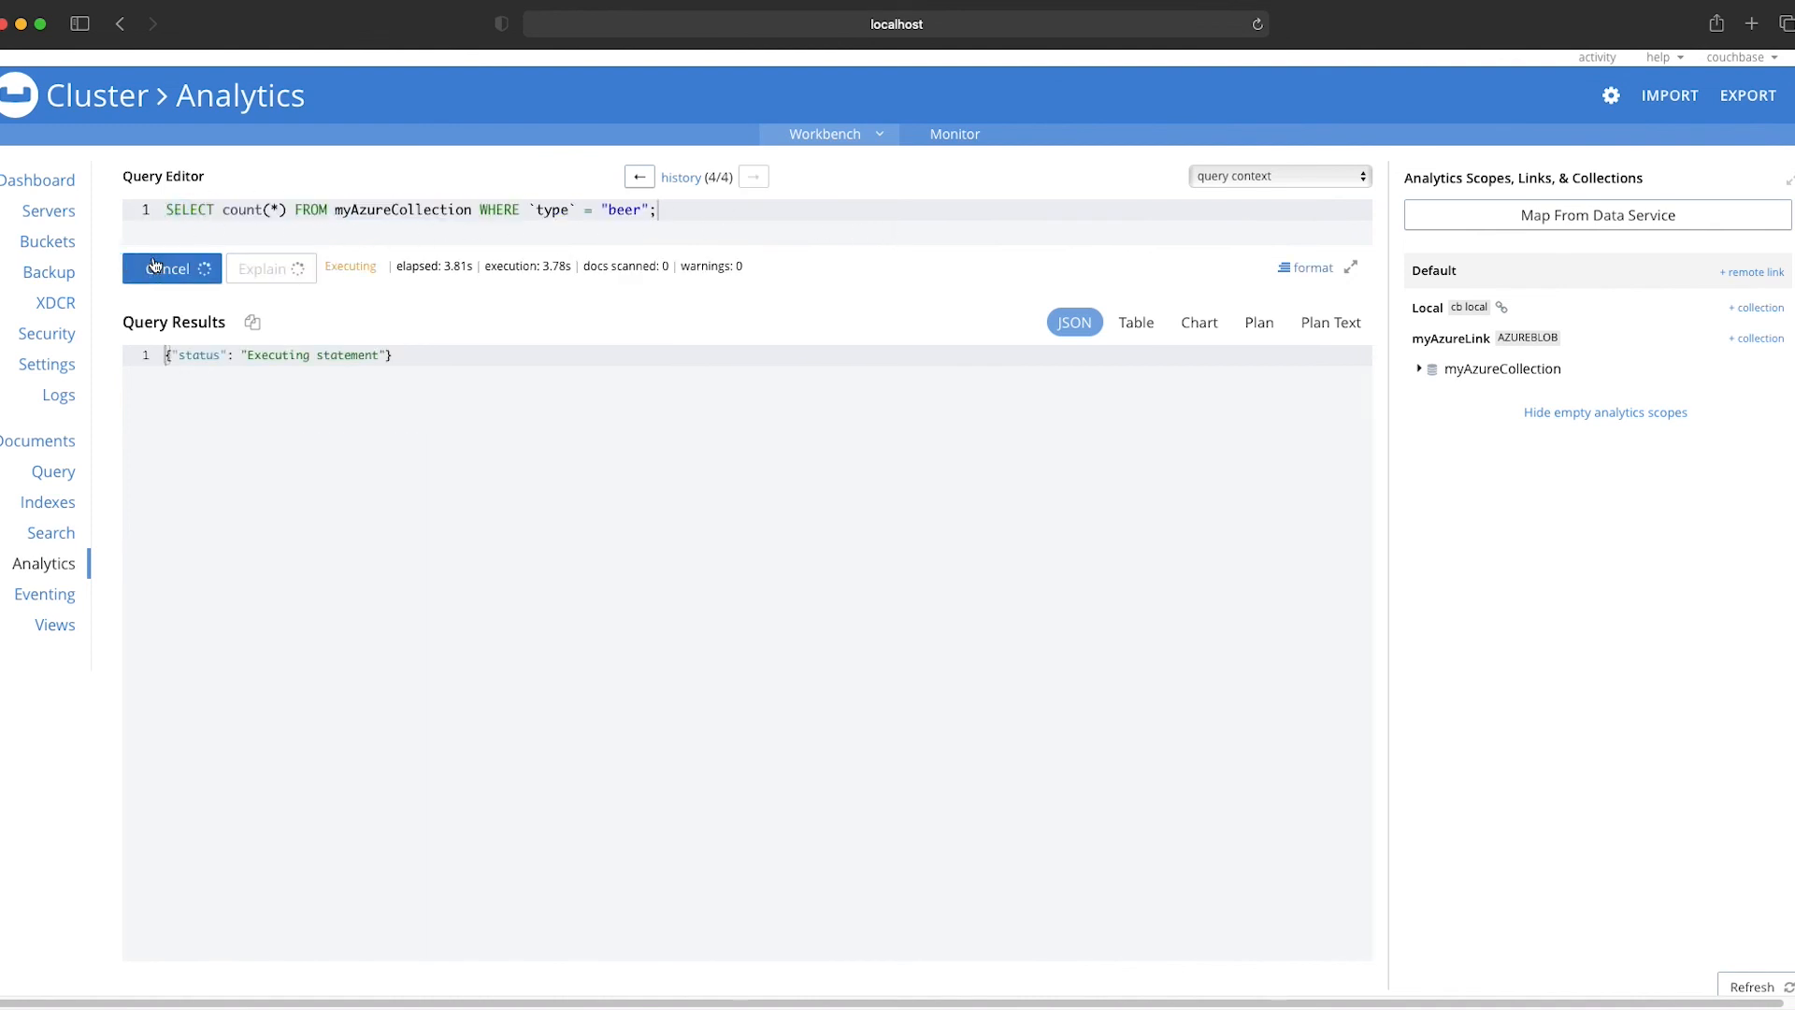